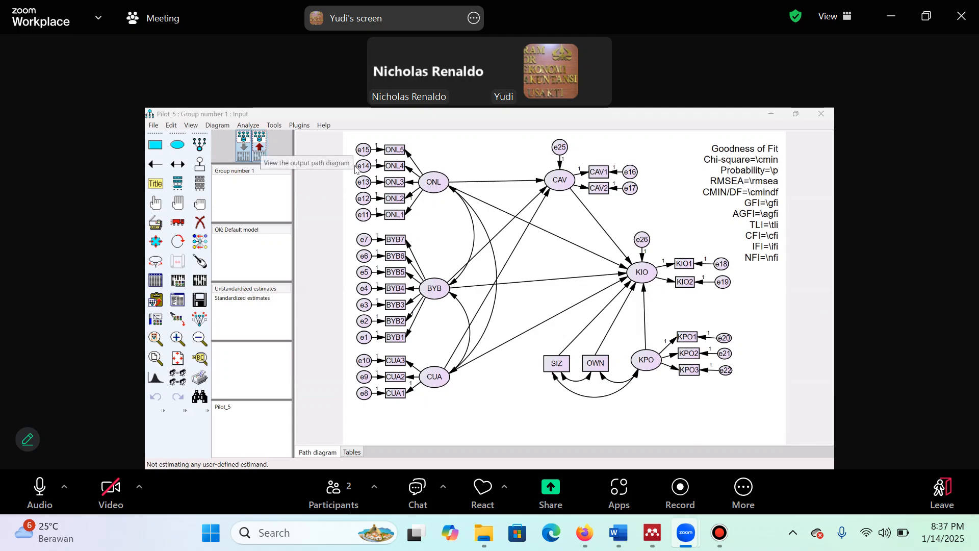
View the output path diagram with its estimates and return to the input path diagram
{"action": "left_click", "coordinate": [259, 146]}
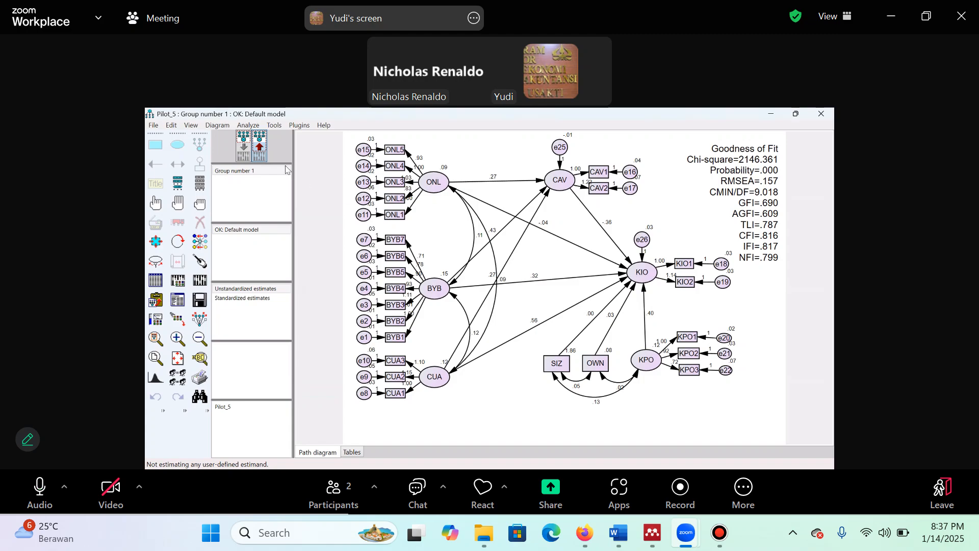
{"action": "left_click", "coordinate": [244, 146]}
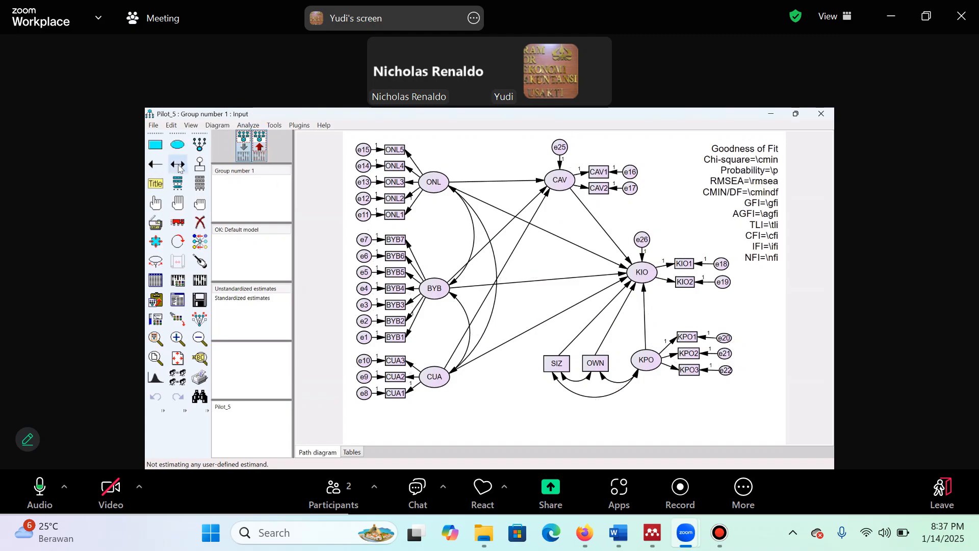
Draw covariances linking each of SIZ, OWN and KPO with each of CUA, BYB and ONL
{"action": "left_click", "coordinate": [179, 166]}
{"action": "mouse_move", "coordinate": [555, 370]}
{"action": "left_mouse_down"}
{"action": "mouse_move", "coordinate": [493, 390]}
{"action": "mouse_move", "coordinate": [445, 380]}
{"action": "left_mouse_up"}
{"action": "mouse_move", "coordinate": [556, 368]}
{"action": "left_mouse_down"}
{"action": "mouse_move", "coordinate": [489, 364]}
{"action": "mouse_move", "coordinate": [437, 295]}
{"action": "mouse_move", "coordinate": [446, 221]}
{"action": "mouse_move", "coordinate": [434, 185]}
{"action": "left_mouse_up"}
{"action": "left_click_drag", "start_coordinate": [592, 364], "coordinate": [444, 375]}
{"action": "left_click_drag", "start_coordinate": [583, 373], "coordinate": [437, 294]}
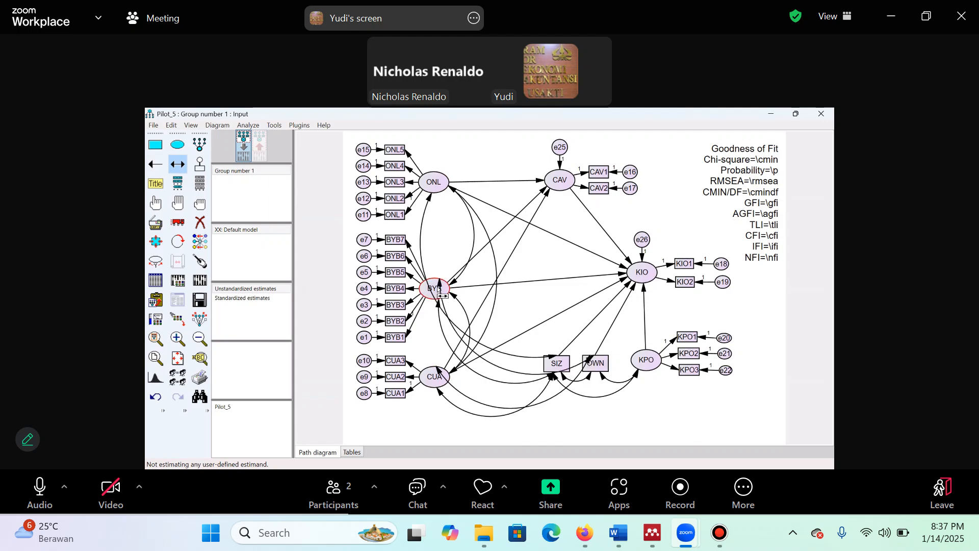
{"action": "left_click_drag", "start_coordinate": [594, 364], "coordinate": [435, 188]}
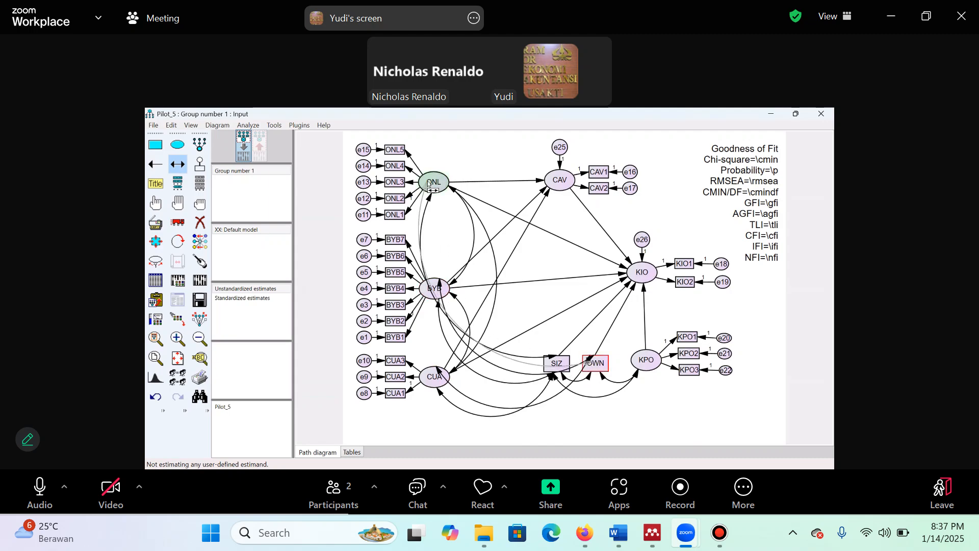
{"action": "left_click_drag", "start_coordinate": [652, 361], "coordinate": [436, 377]}
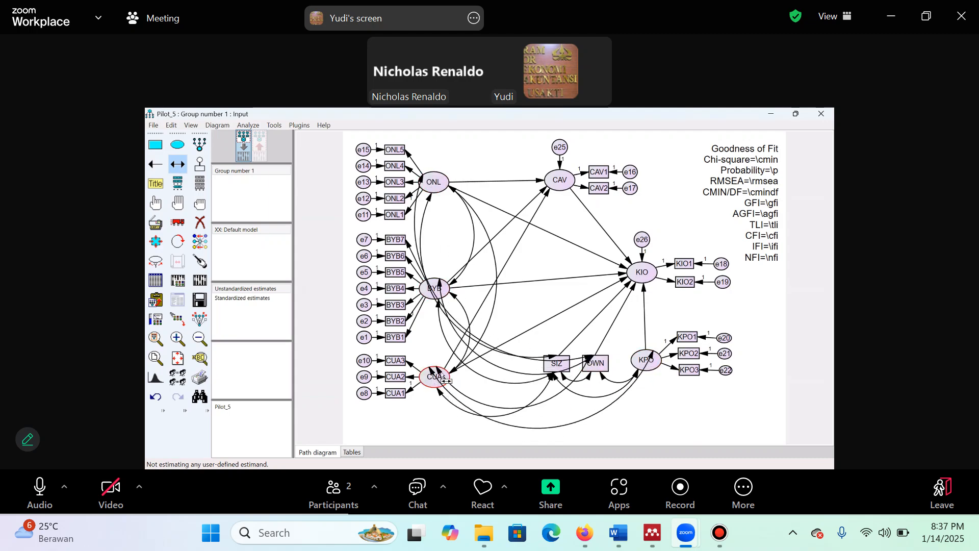
{"action": "left_click_drag", "start_coordinate": [644, 366], "coordinate": [436, 288]}
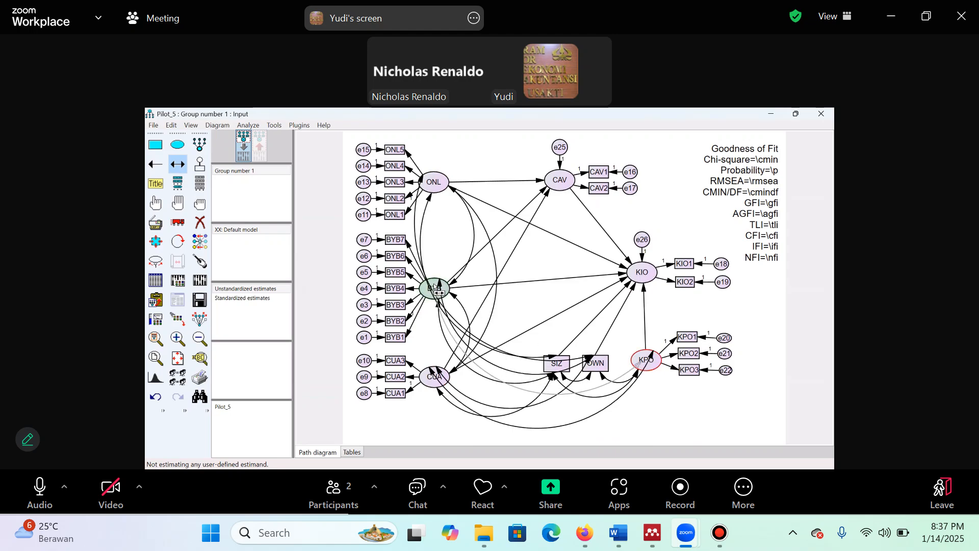
{"action": "left_click_drag", "start_coordinate": [644, 360], "coordinate": [434, 186]}
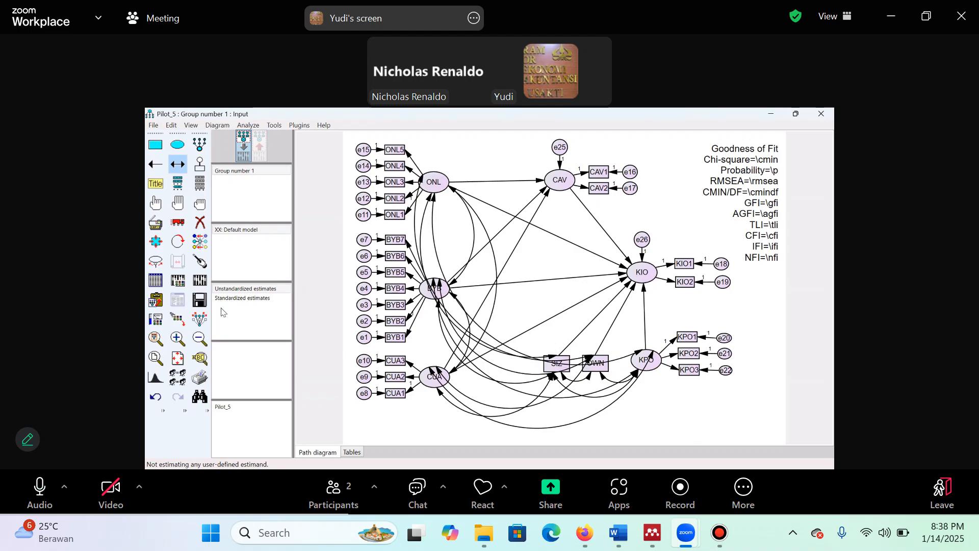
Set the group's data file to Kuesioner_Pilot5 from the Amos5 - revisi2 folder on drive D
{"action": "left_click", "coordinate": [155, 281]}
{"action": "left_click", "coordinate": [465, 324]}
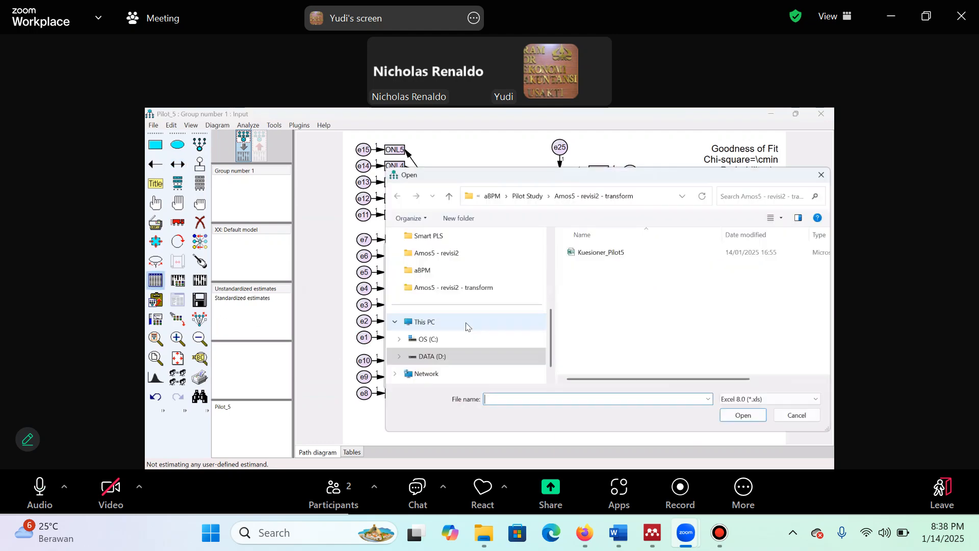
{"action": "left_click", "coordinate": [399, 356]}
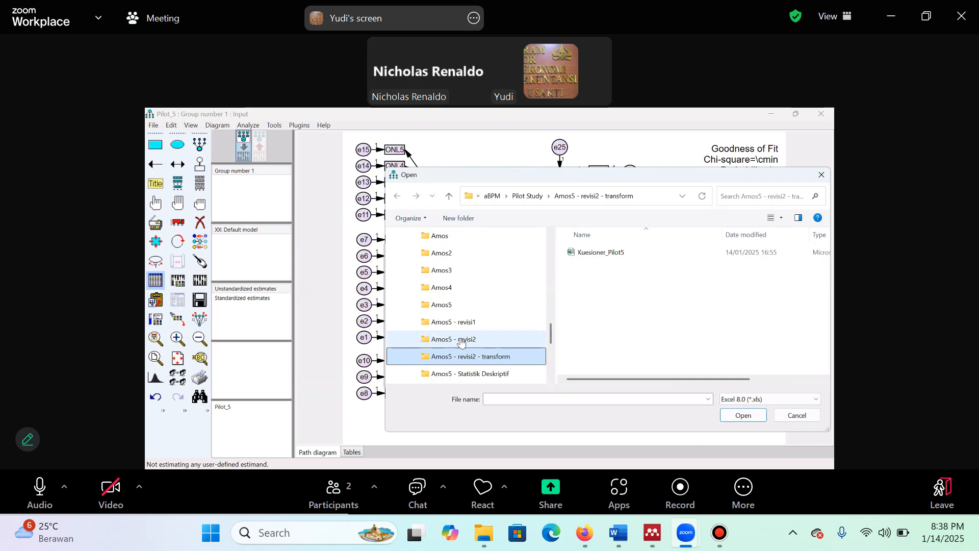
{"action": "left_click", "coordinate": [461, 344]}
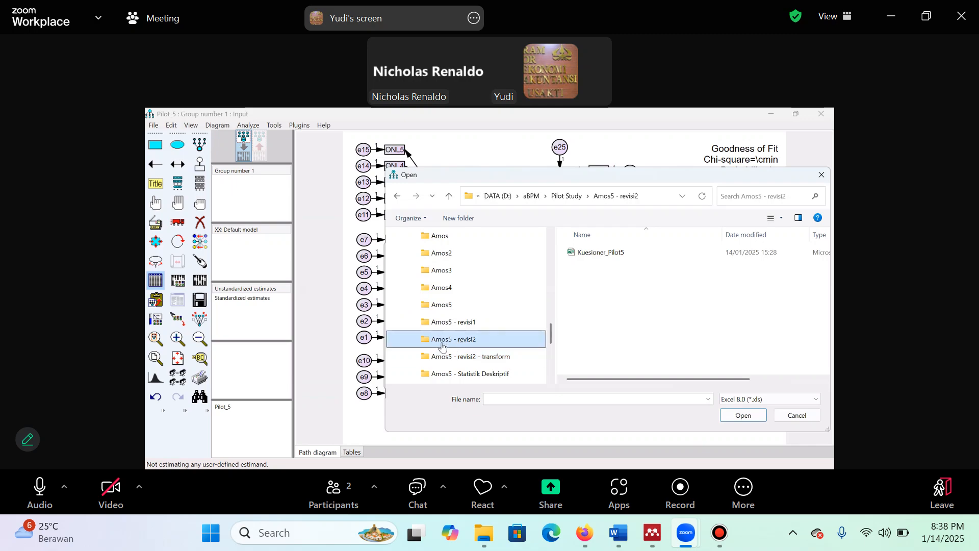
{"action": "left_click", "coordinate": [618, 260]}
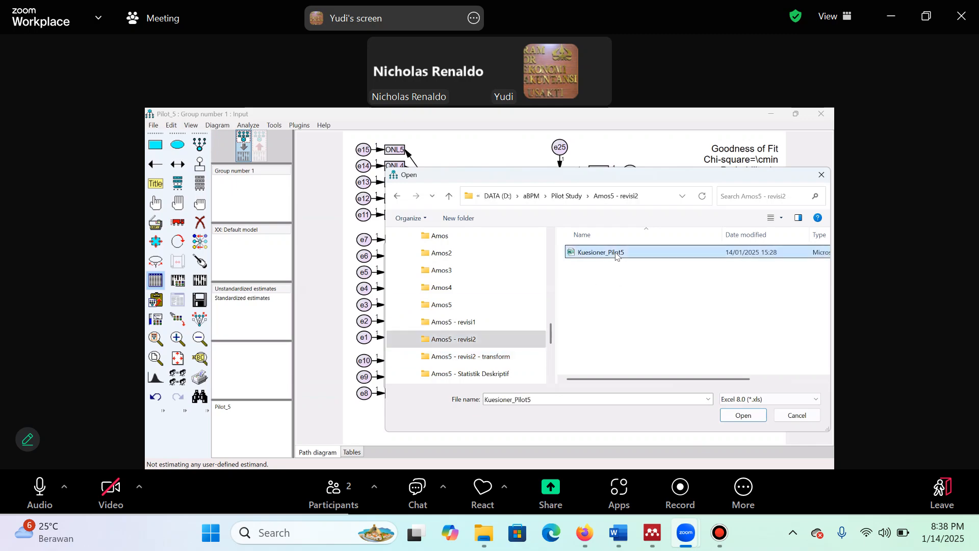
{"action": "left_click", "coordinate": [737, 417]}
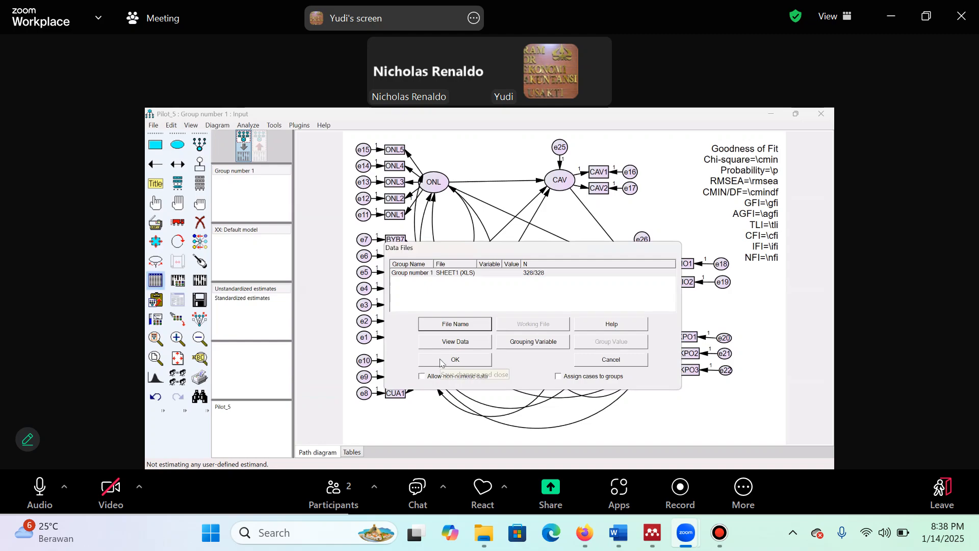
{"action": "left_click", "coordinate": [448, 361]}
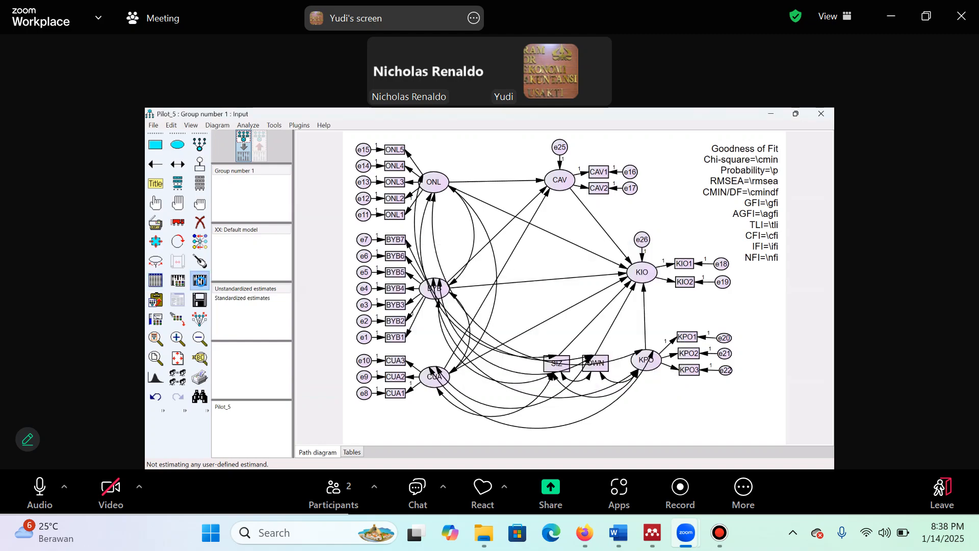
Calculate the model estimates and check the notes for the default model in the text output
{"action": "left_click", "coordinate": [200, 280]}
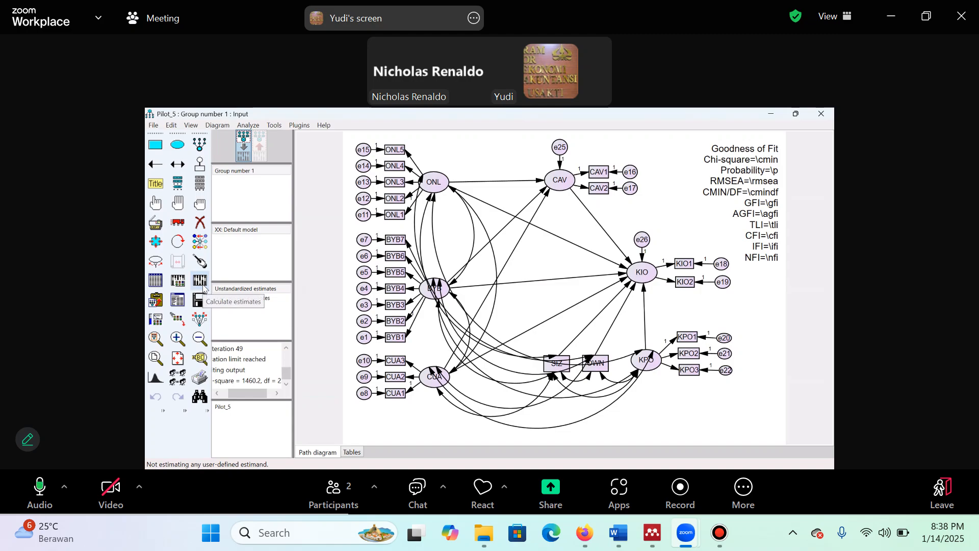
{"action": "left_click", "coordinate": [178, 302]}
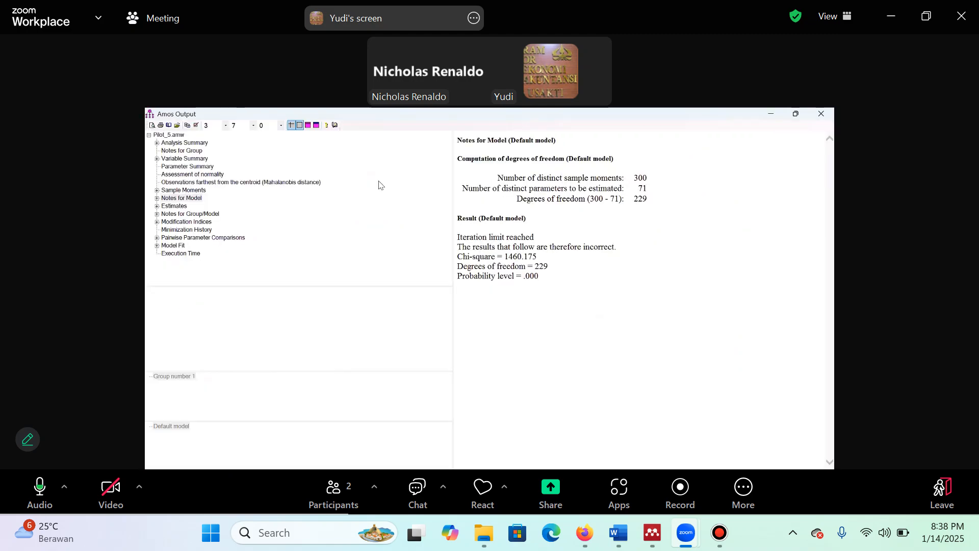
{"action": "left_click", "coordinate": [821, 113]}
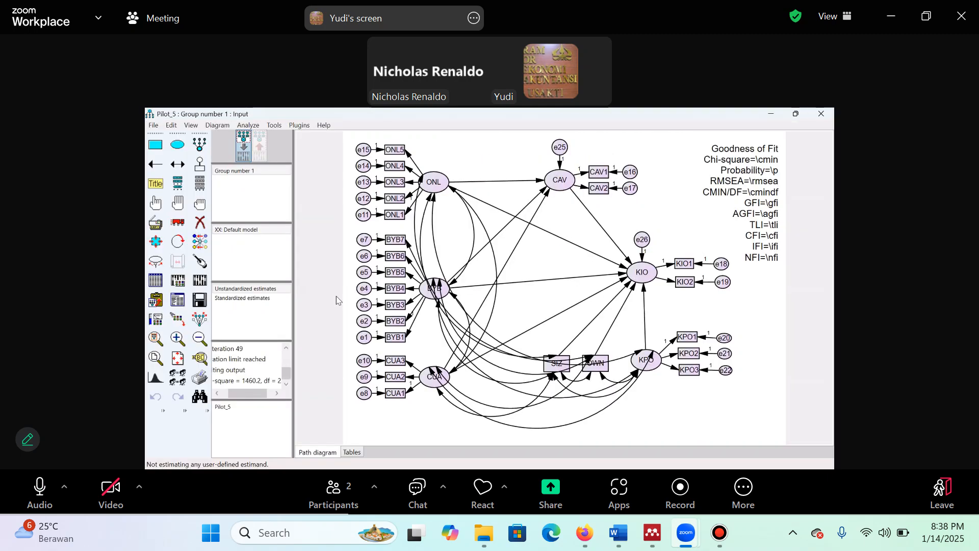
{"action": "left_click", "coordinate": [179, 300]}
{"action": "left_click", "coordinate": [821, 113]}
{"action": "key", "text": "XF86AudioRaiseVolume"}
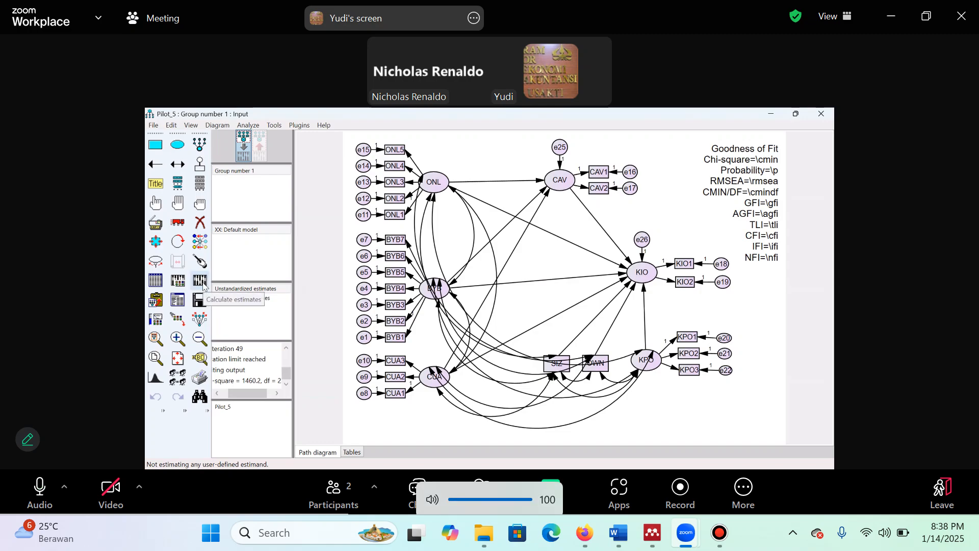
Recalculate the estimates and examine the Model Fit summary in the text output, including RMSEA
{"action": "left_click", "coordinate": [201, 281]}
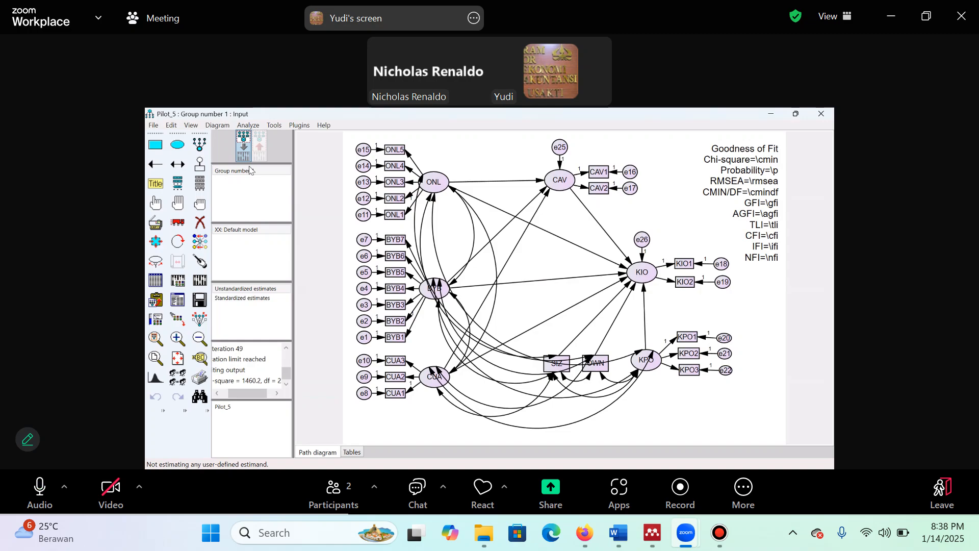
{"action": "left_click", "coordinate": [178, 299]}
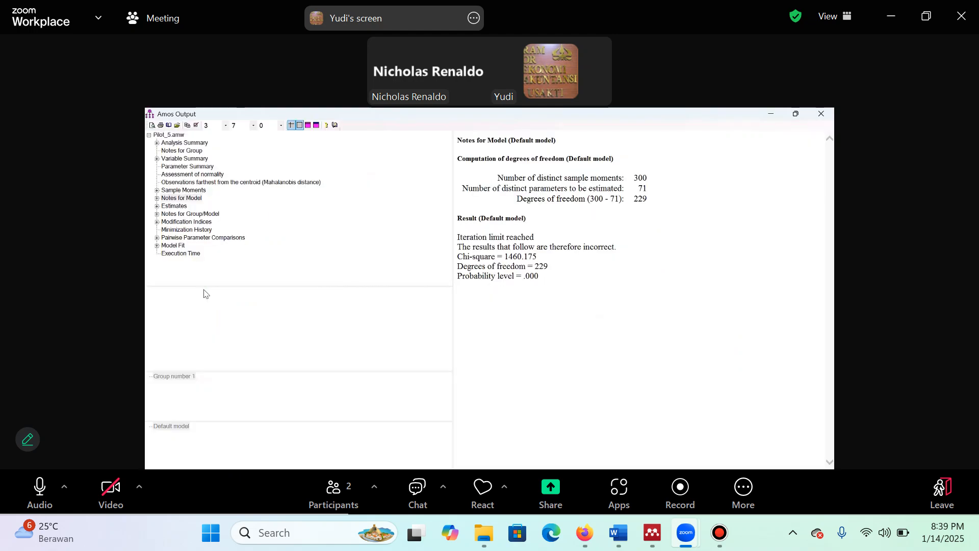
{"action": "left_click", "coordinate": [175, 247]}
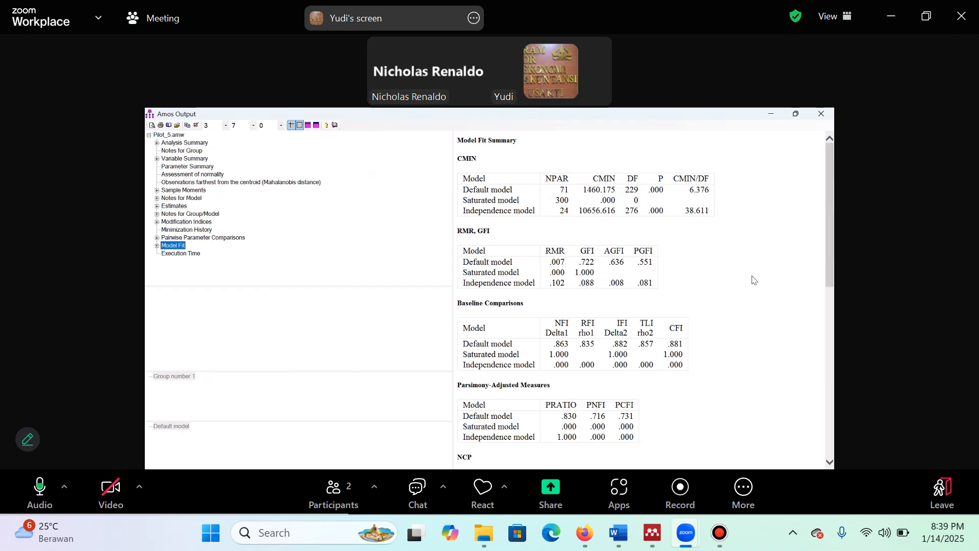
{"action": "left_click_drag", "start_coordinate": [831, 244], "coordinate": [831, 397]}
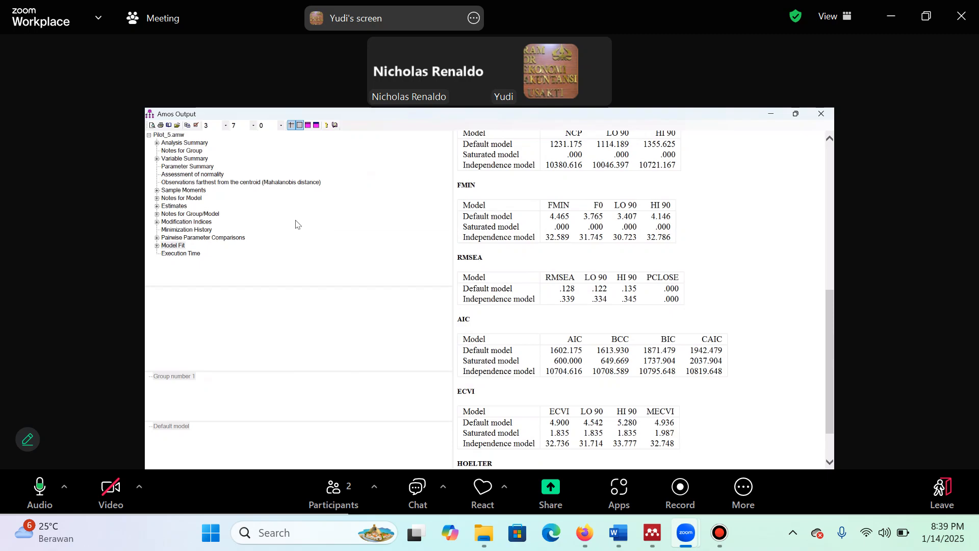
Examine the covariance modification indices for the error-term pairs with the highest M.I. values
{"action": "left_click", "coordinate": [181, 223]}
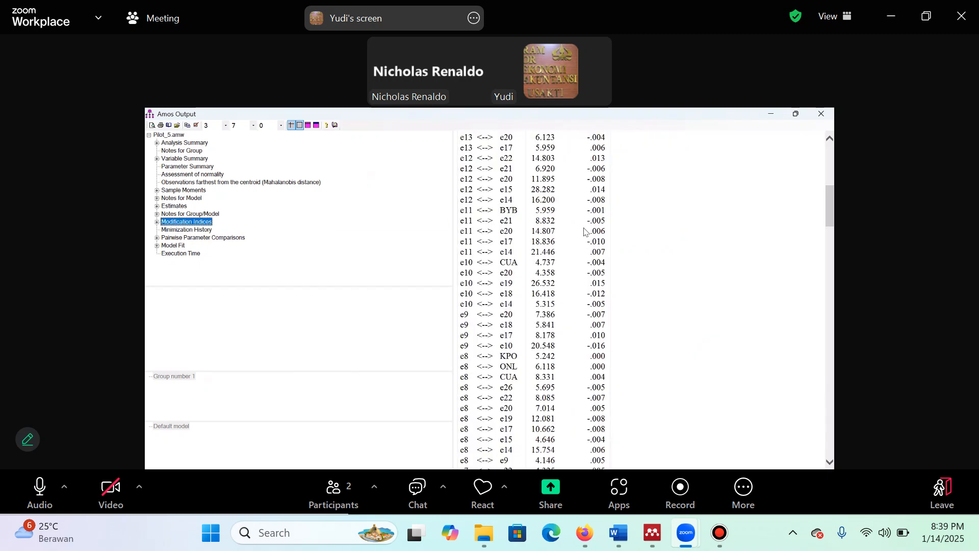
{"action": "left_click_drag", "start_coordinate": [831, 209], "coordinate": [833, 163]}
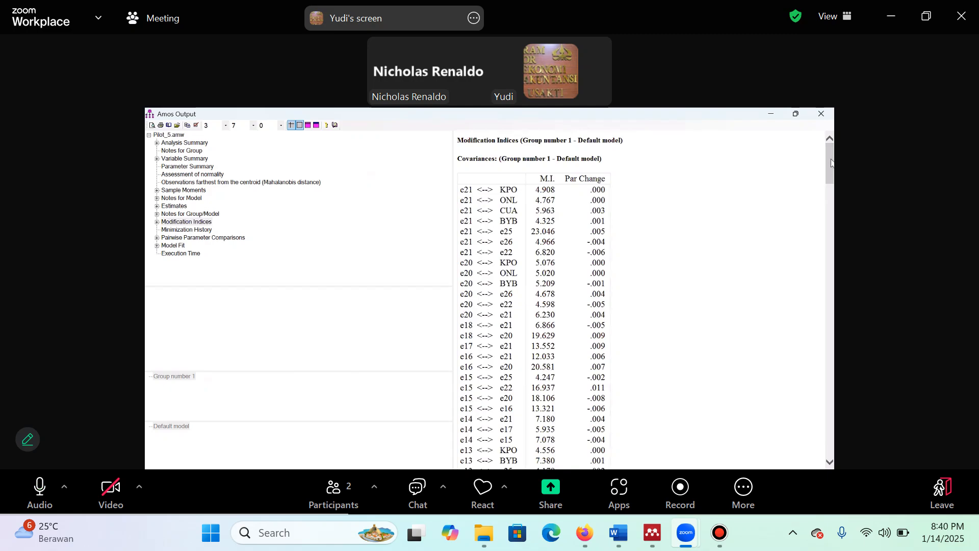
{"action": "mouse_move", "coordinate": [832, 162]}
{"action": "left_mouse_down"}
{"action": "mouse_move", "coordinate": [833, 181]}
{"action": "mouse_move", "coordinate": [831, 149]}
{"action": "mouse_move", "coordinate": [831, 175]}
{"action": "left_mouse_up"}
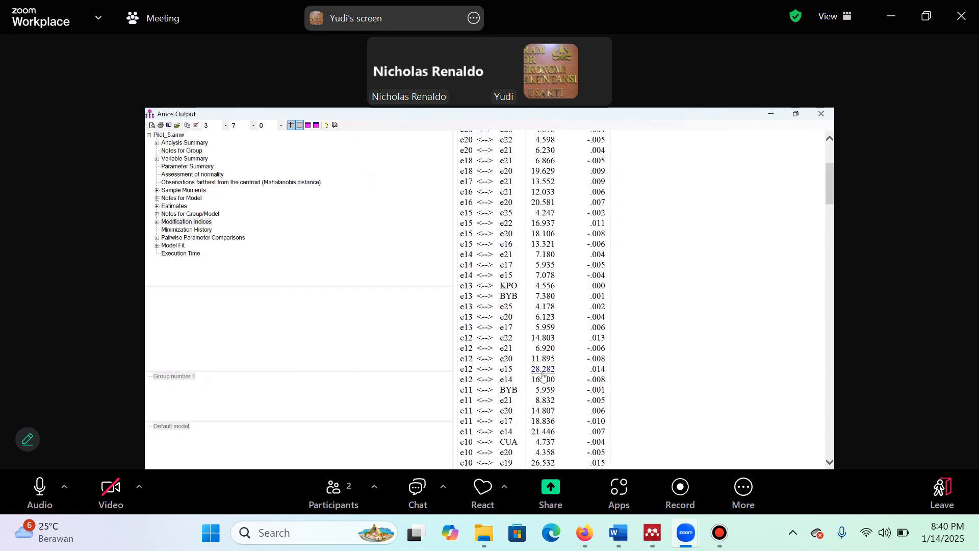
{"action": "left_click_drag", "start_coordinate": [832, 193], "coordinate": [831, 261]}
{"action": "scroll", "coordinate": [831, 266], "scroll_direction": "down", "scroll_amount": 1}
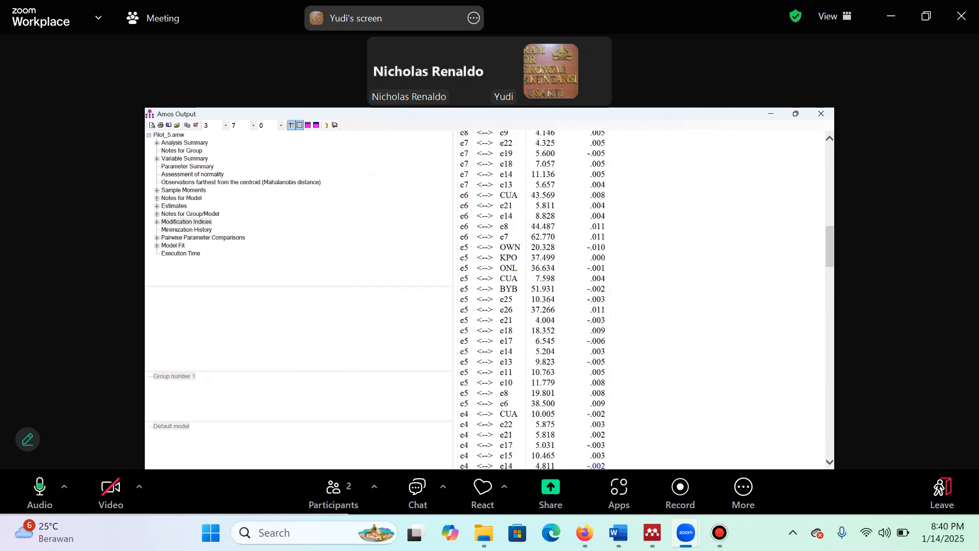
Add a covariance between the error terms e6 and e7 in the path diagram and recalculate the estimates
{"action": "key", "text": "alt+Tab"}
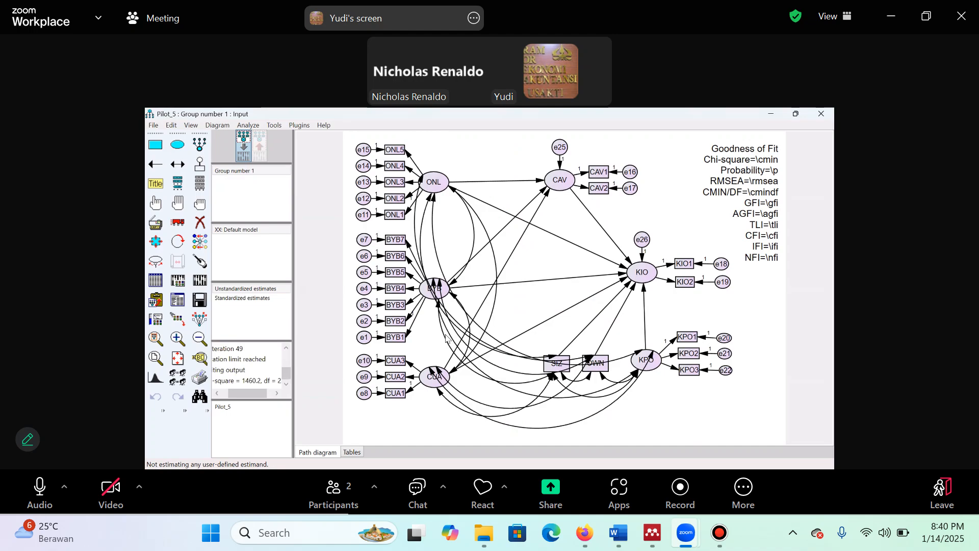
{"action": "left_click", "coordinate": [177, 164]}
{"action": "left_click_drag", "start_coordinate": [364, 257], "coordinate": [364, 240]}
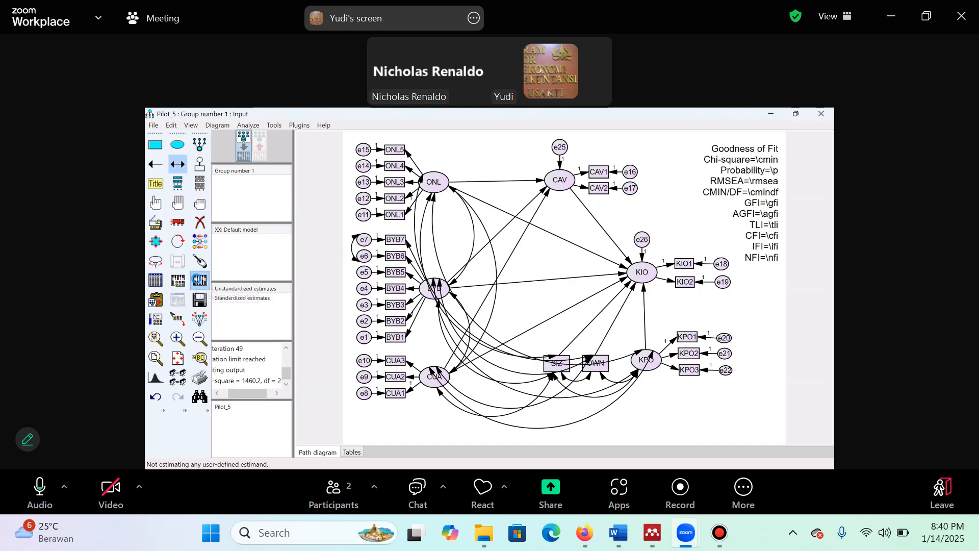
{"action": "left_click", "coordinate": [199, 281]}
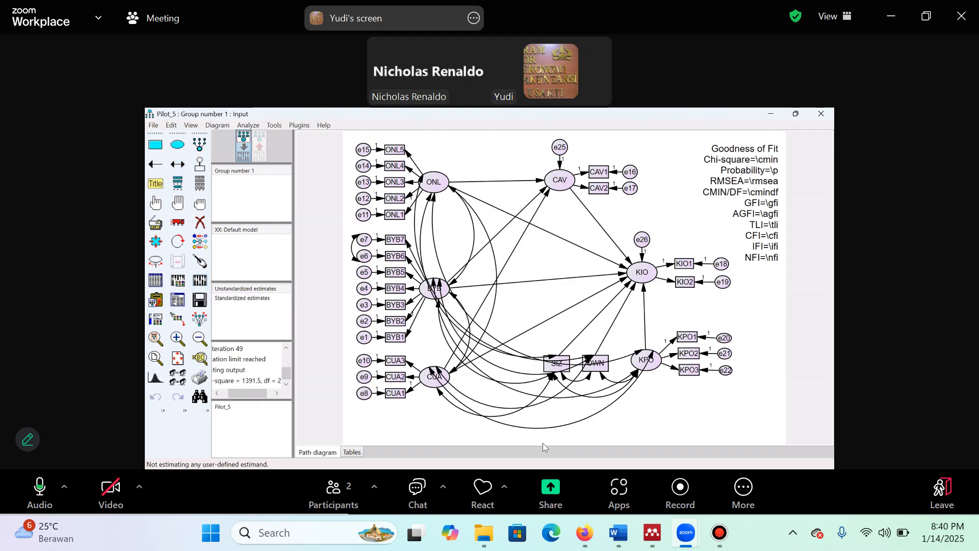
Examine the Model Fit summary and the covariance modification indices of the revised model
{"action": "left_click", "coordinate": [178, 301]}
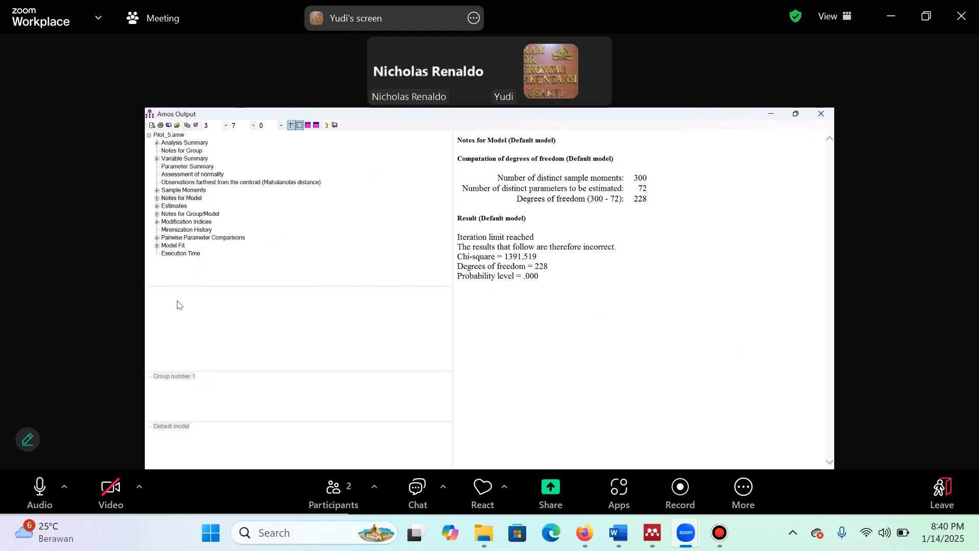
{"action": "left_click", "coordinate": [173, 246]}
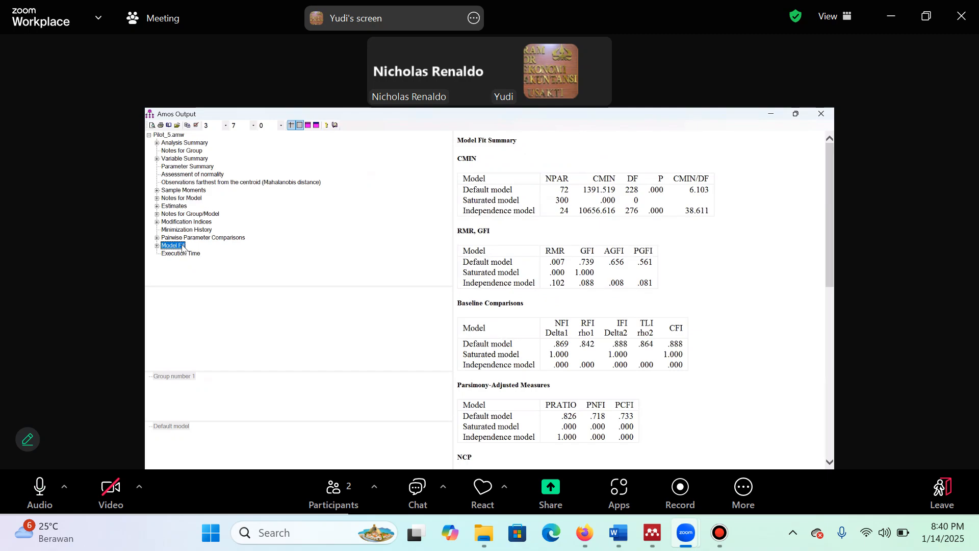
{"action": "left_click", "coordinate": [194, 224]}
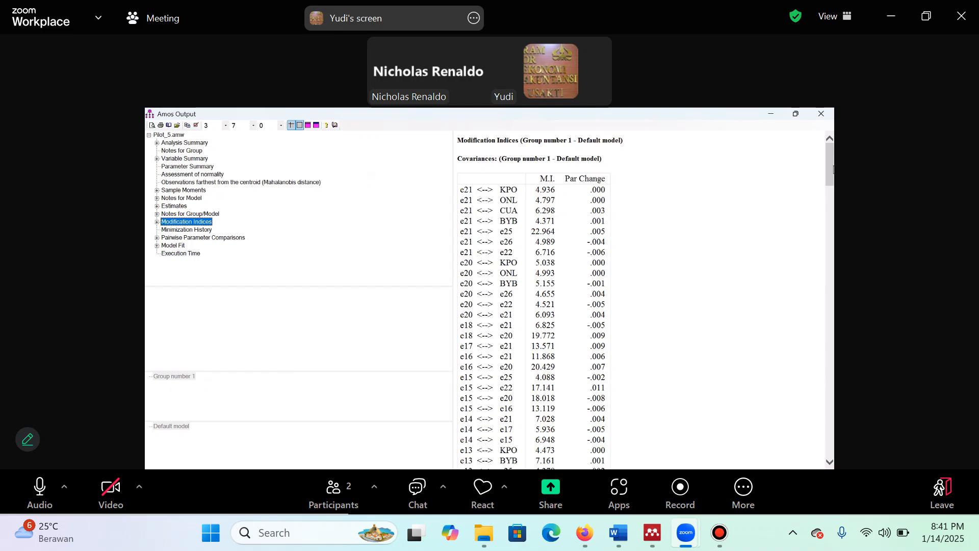
{"action": "left_click_drag", "start_coordinate": [833, 168], "coordinate": [833, 305]}
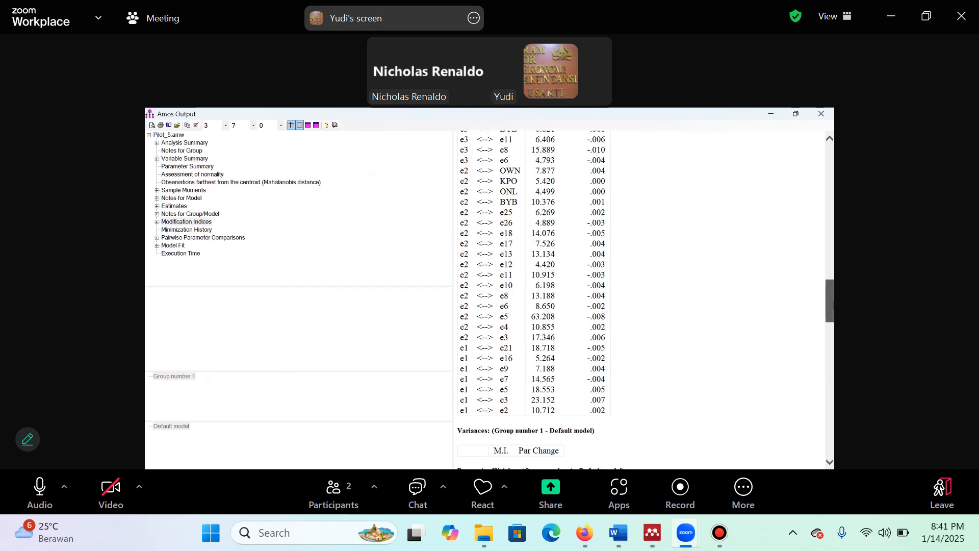
{"action": "left_click_drag", "start_coordinate": [831, 304], "coordinate": [730, 305]}
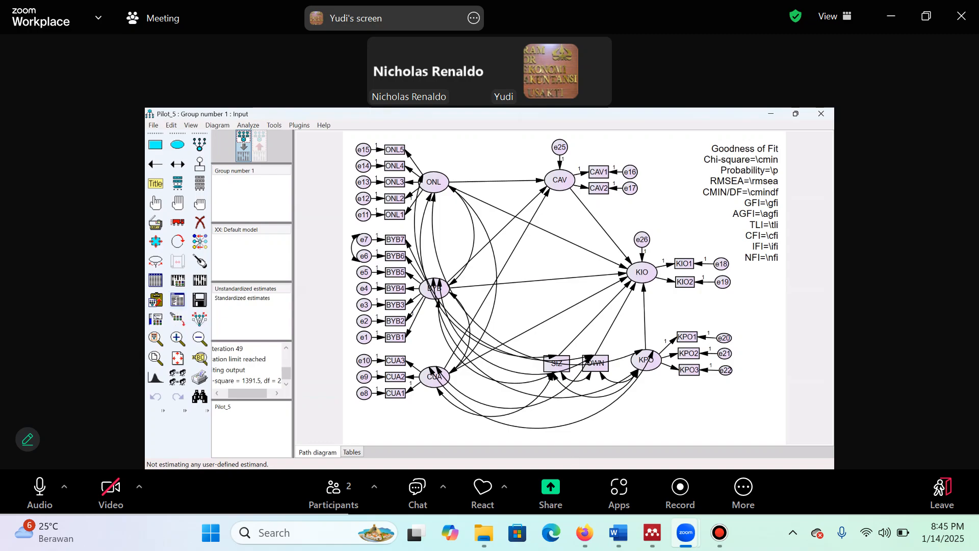
{"action": "left_click", "coordinate": [651, 436]}
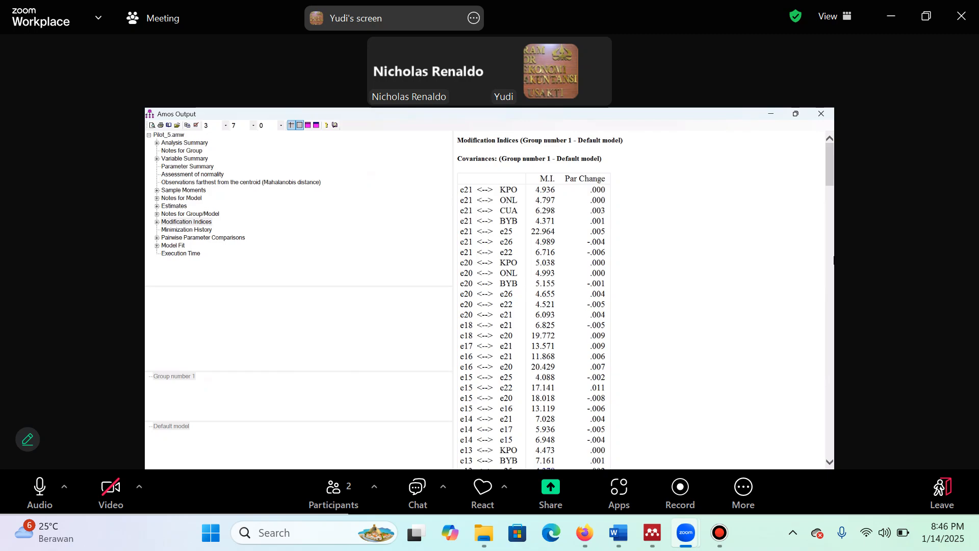
Switch to the Uji Amos workbook in Excel, showing the Uji Reliability sheet
{"action": "key", "text": "alt+Tab"}
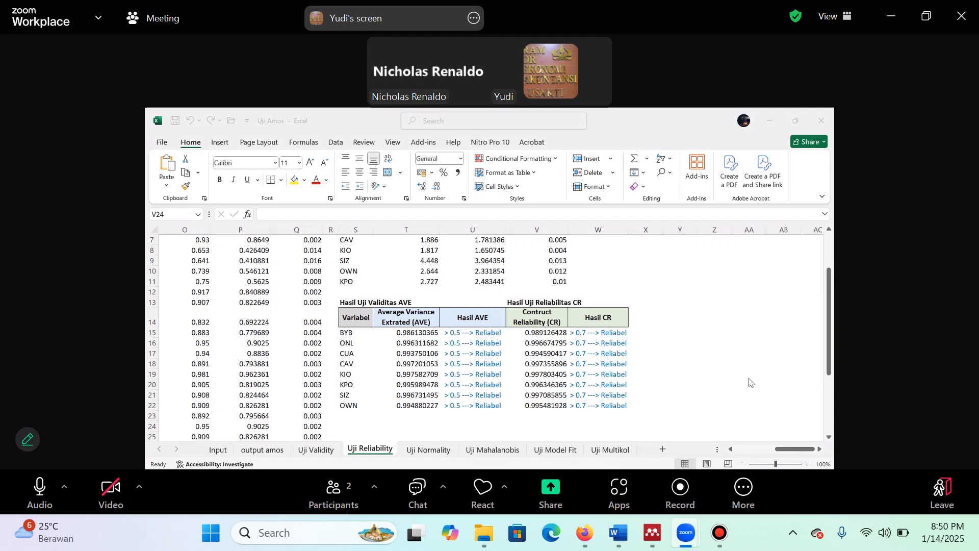
Inspect the formulas behind BYB's Average Variance Extracted result and its loading factor total on the Uji Reliability sheet
{"action": "scroll", "coordinate": [750, 382], "scroll_direction": "up", "scroll_amount": 2}
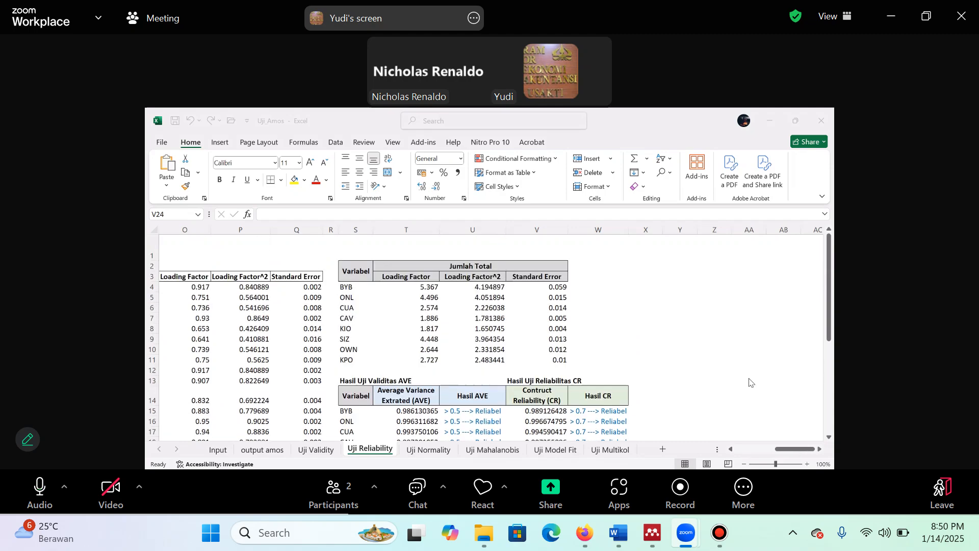
{"action": "left_click", "coordinate": [657, 308]}
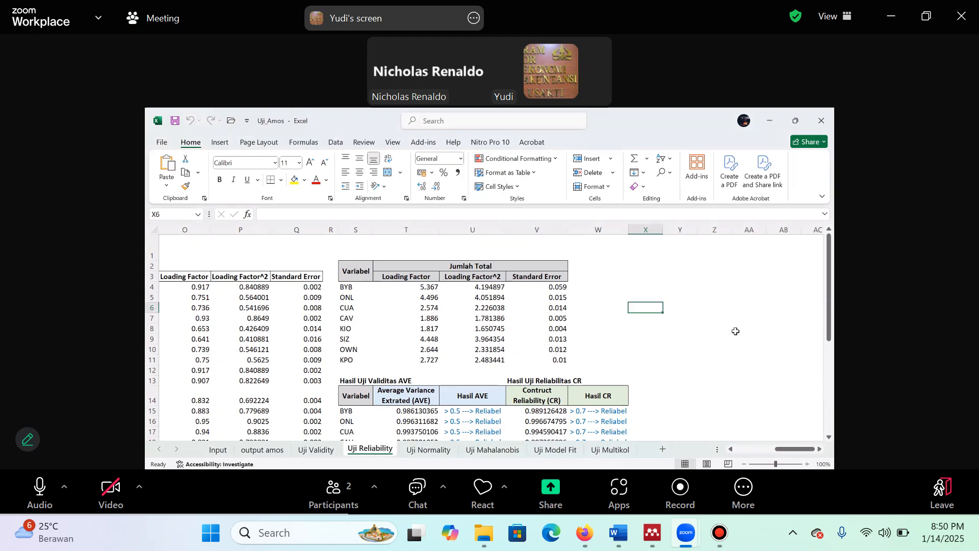
{"action": "left_click", "coordinate": [410, 412]}
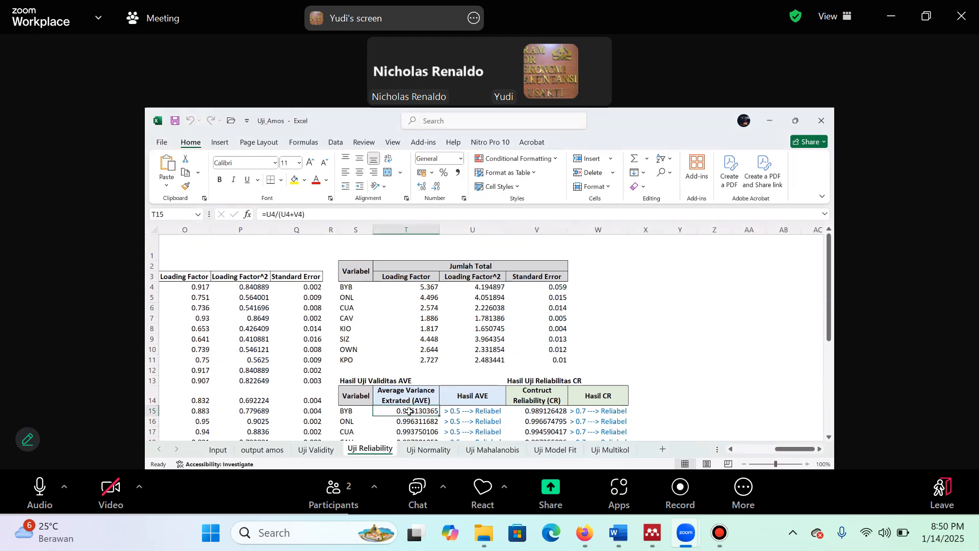
{"action": "double_click", "coordinate": [409, 412]}
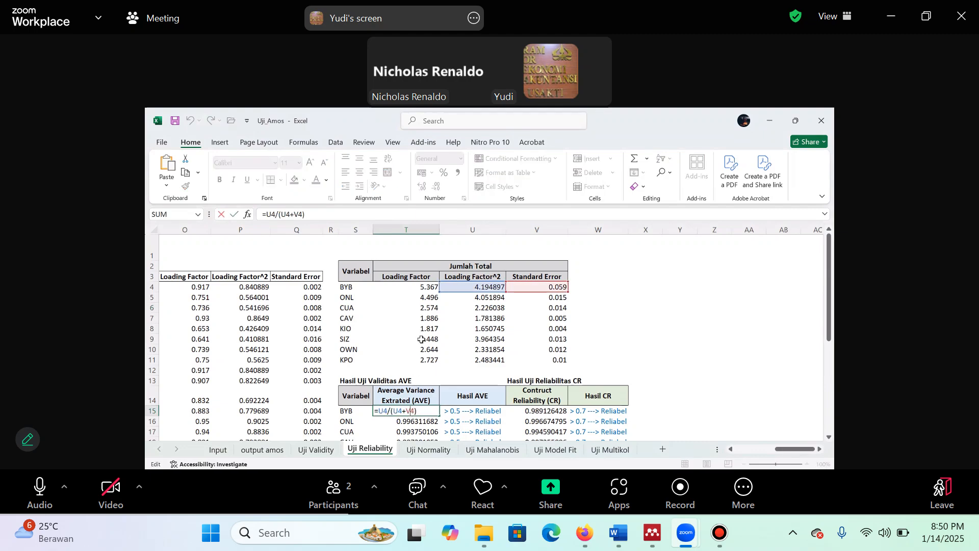
{"action": "left_click", "coordinate": [433, 287]}
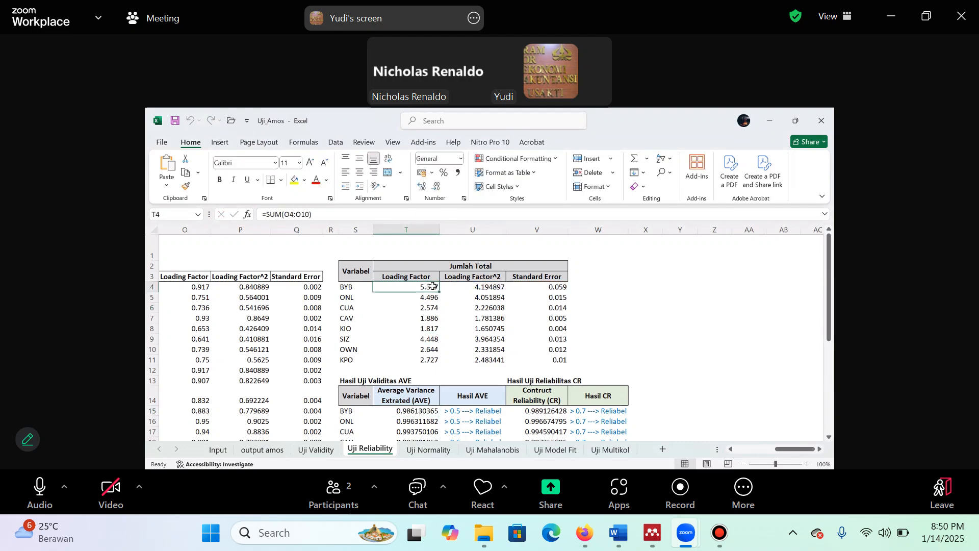
{"action": "double_click", "coordinate": [433, 287]}
{"action": "key", "text": "Escape"}
Examine the item table's Loading Factor, Loading Factor^2 and Standard Error formulas for BYB1
{"action": "left_click_drag", "start_coordinate": [788, 454], "coordinate": [727, 449]}
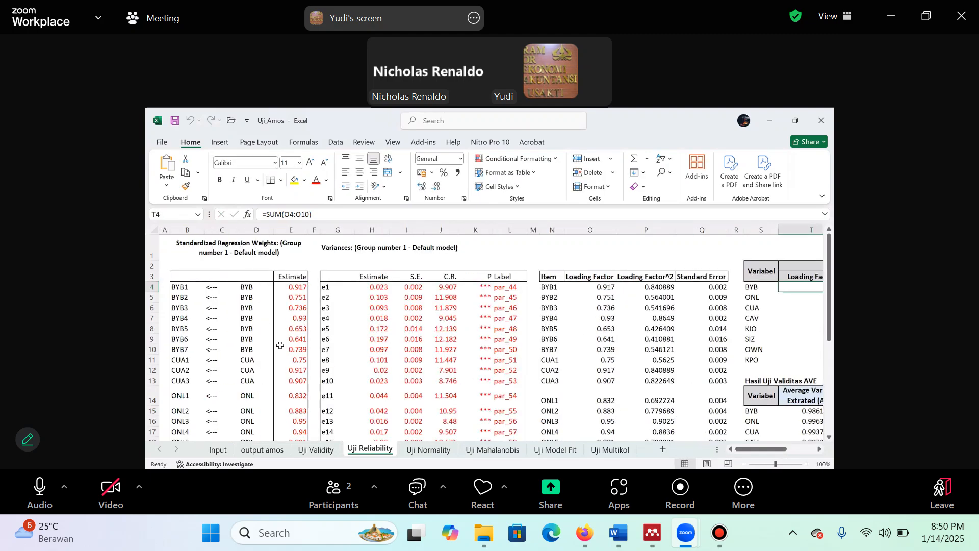
{"action": "left_click", "coordinate": [607, 287]}
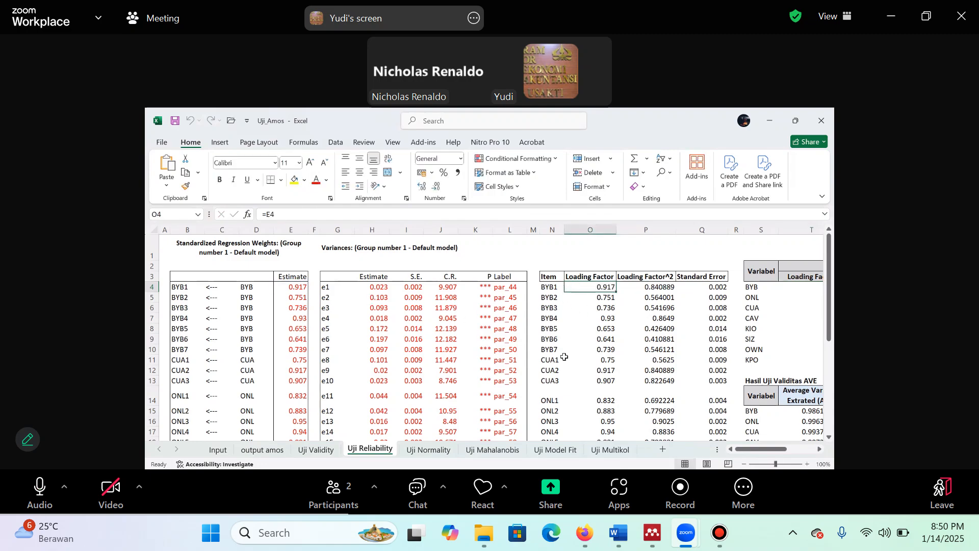
{"action": "scroll", "coordinate": [565, 357], "scroll_direction": "down", "scroll_amount": 2}
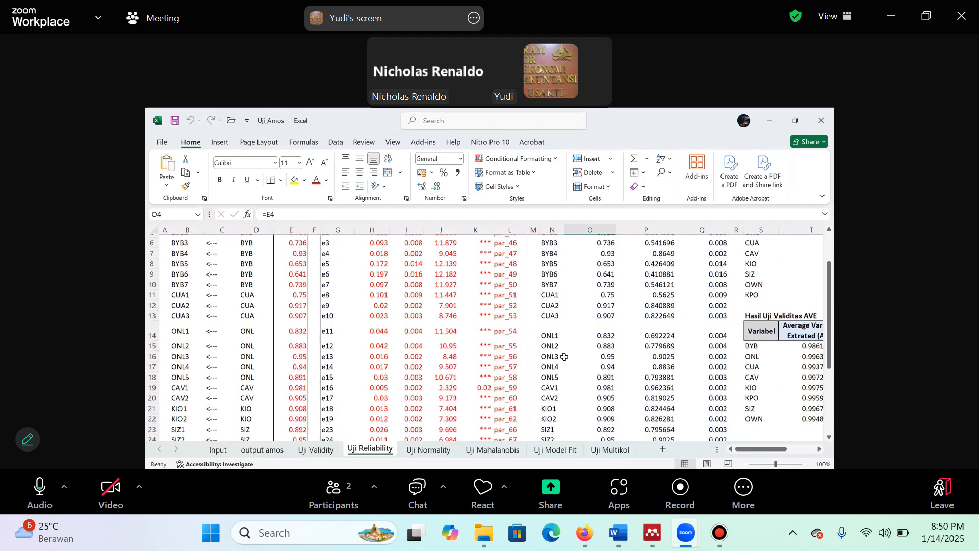
{"action": "scroll", "coordinate": [565, 357], "scroll_direction": "down", "scroll_amount": 3}
{"action": "scroll", "coordinate": [661, 288], "scroll_direction": "up", "scroll_amount": 4}
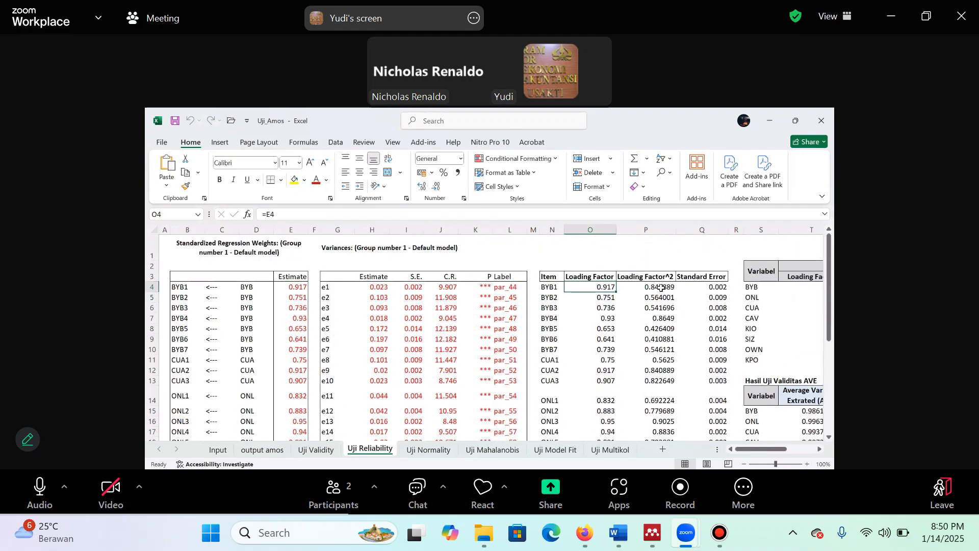
{"action": "left_click", "coordinate": [661, 288]}
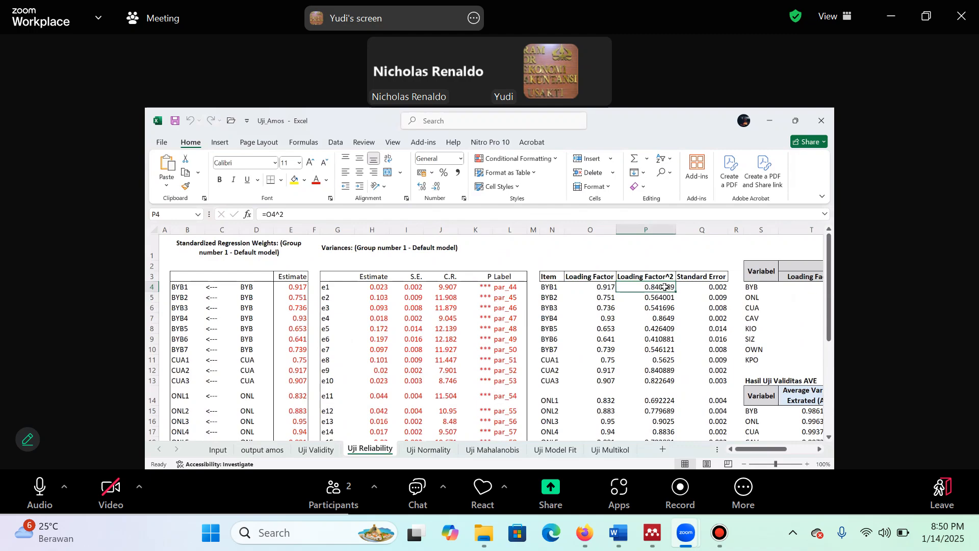
{"action": "left_click", "coordinate": [714, 286]}
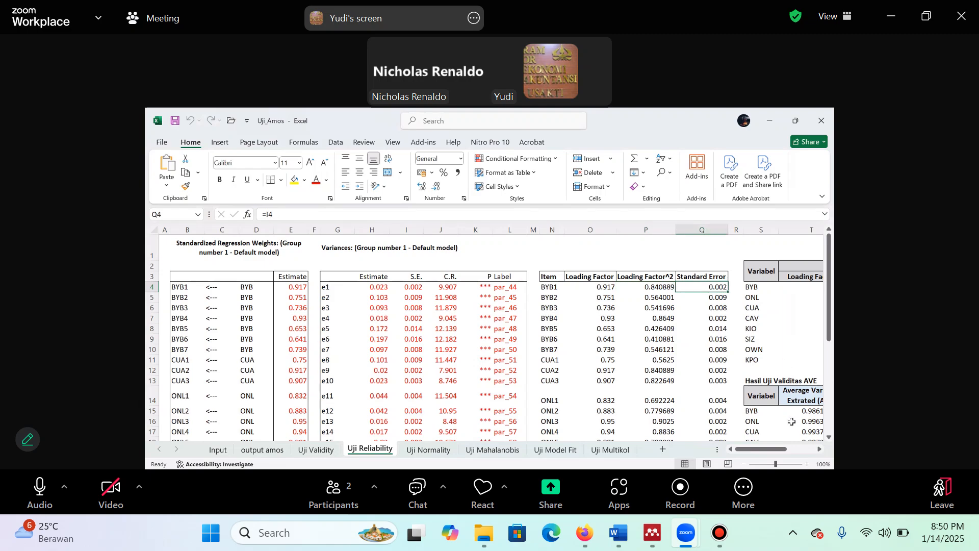
Trace BYB1's Standard Error to its S.E. source in the Variances table and inspect the formula of BYB's standard error total
{"action": "left_click_drag", "start_coordinate": [771, 454], "coordinate": [800, 451]}
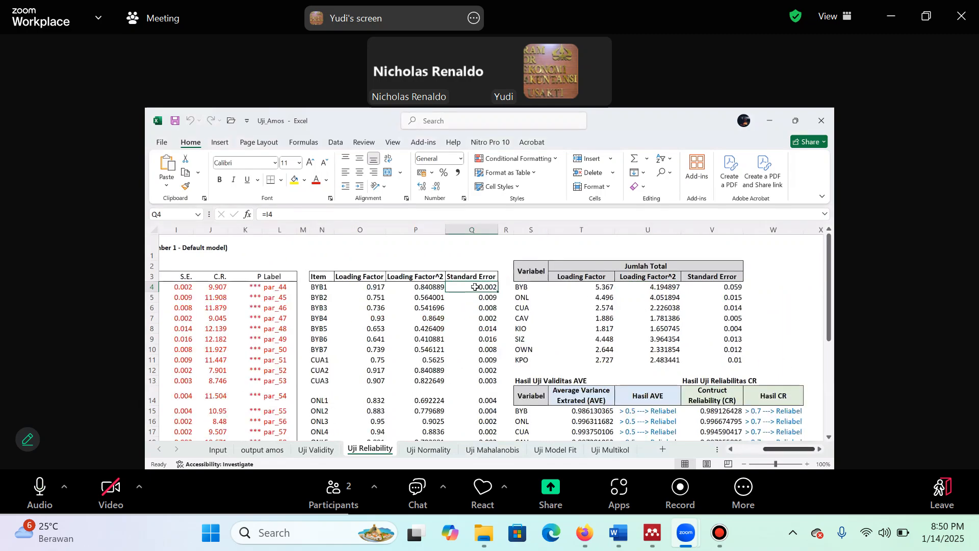
{"action": "double_click", "coordinate": [475, 288]}
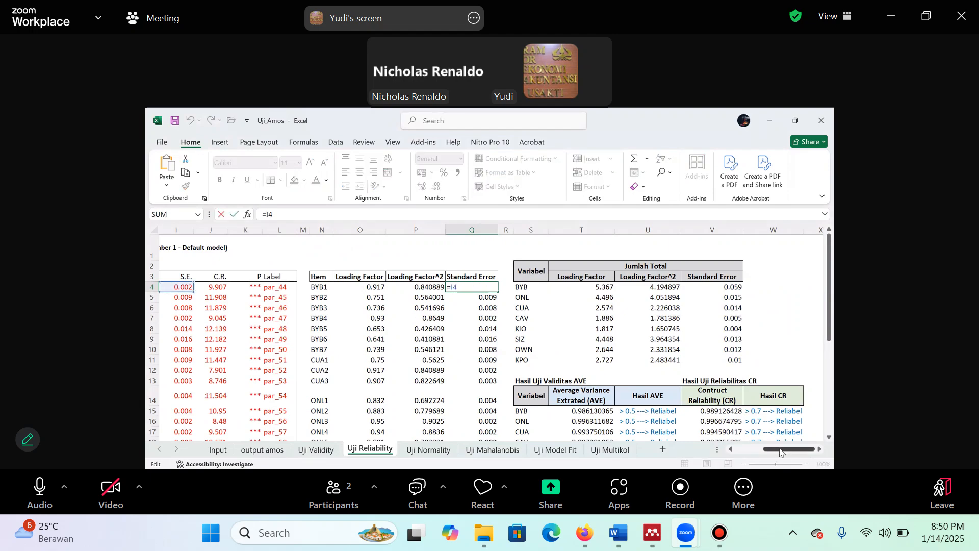
{"action": "left_click_drag", "start_coordinate": [789, 450], "coordinate": [761, 449]}
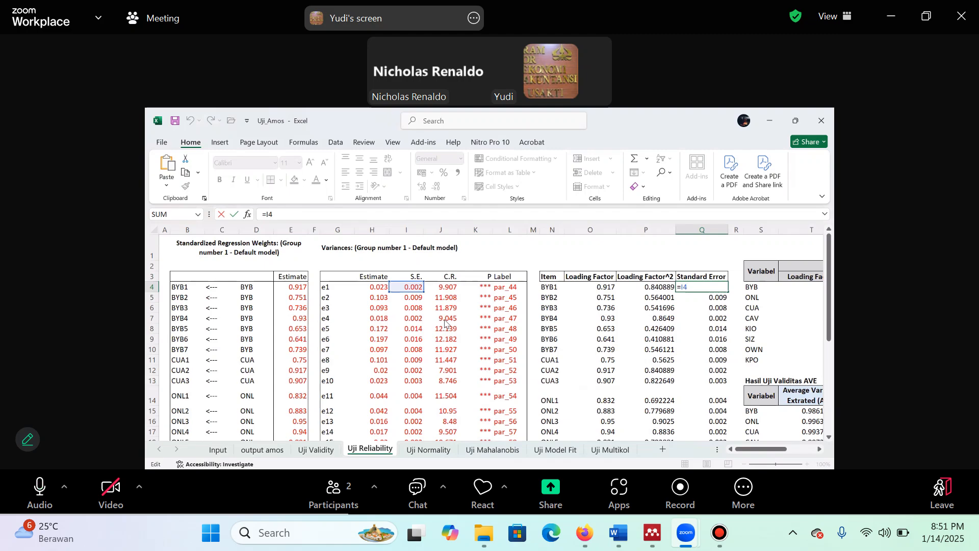
{"action": "key", "text": "ctrl+Return"}
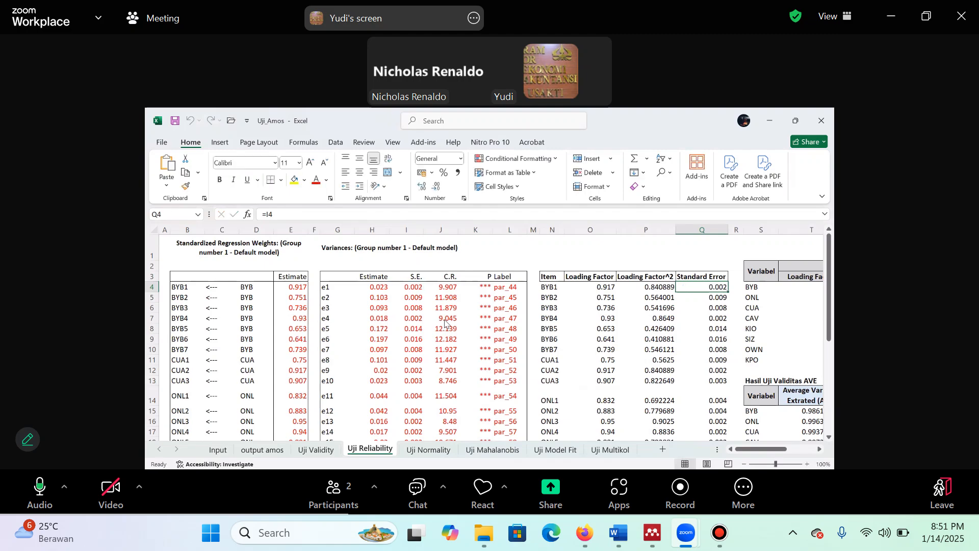
{"action": "left_click", "coordinate": [419, 290]}
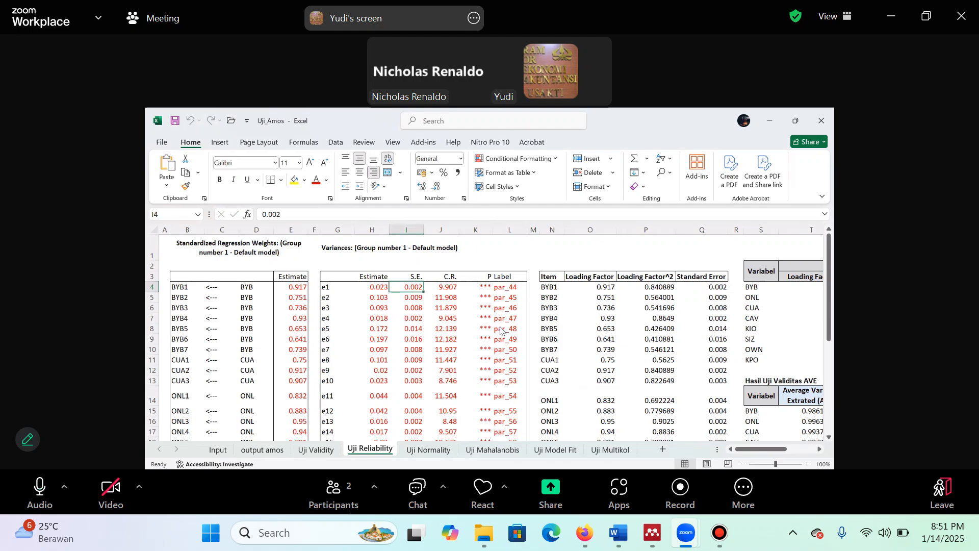
{"action": "left_click_drag", "start_coordinate": [829, 268], "coordinate": [829, 268]}
{"action": "left_click_drag", "start_coordinate": [764, 452], "coordinate": [787, 447]}
{"action": "left_click", "coordinate": [781, 289]}
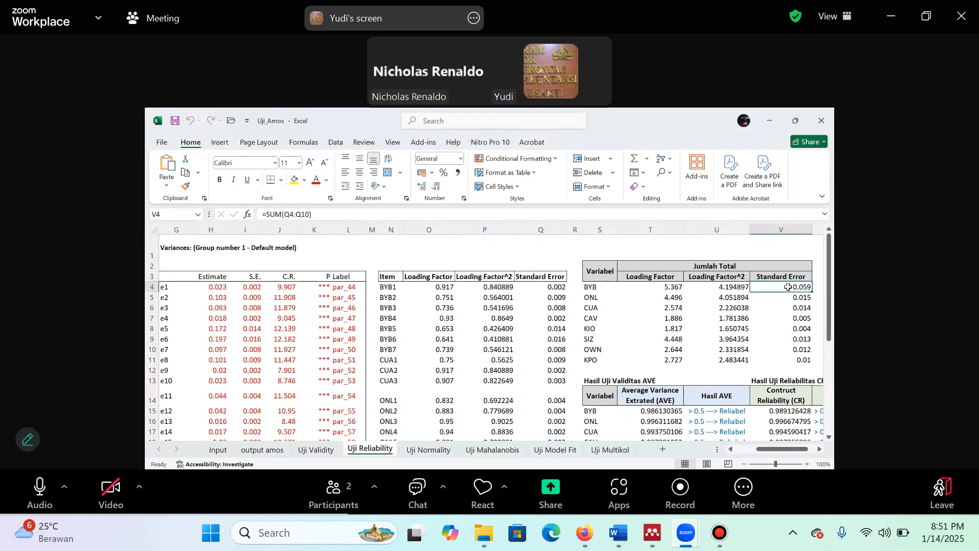
{"action": "double_click", "coordinate": [788, 287]}
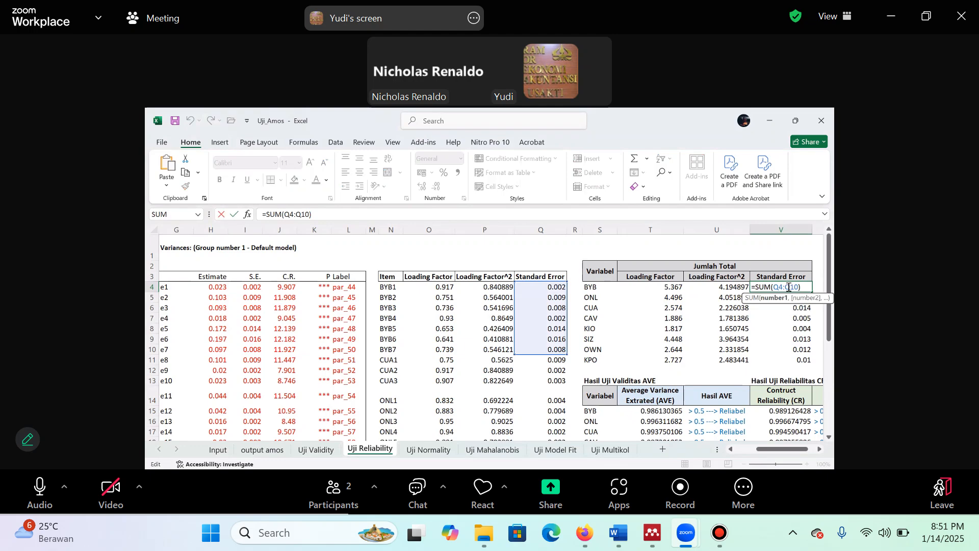
Replace BYB1's Standard Error formula in Q4 with =1-P4 and fill it down the column to row 33
{"action": "left_click", "coordinate": [560, 288]}
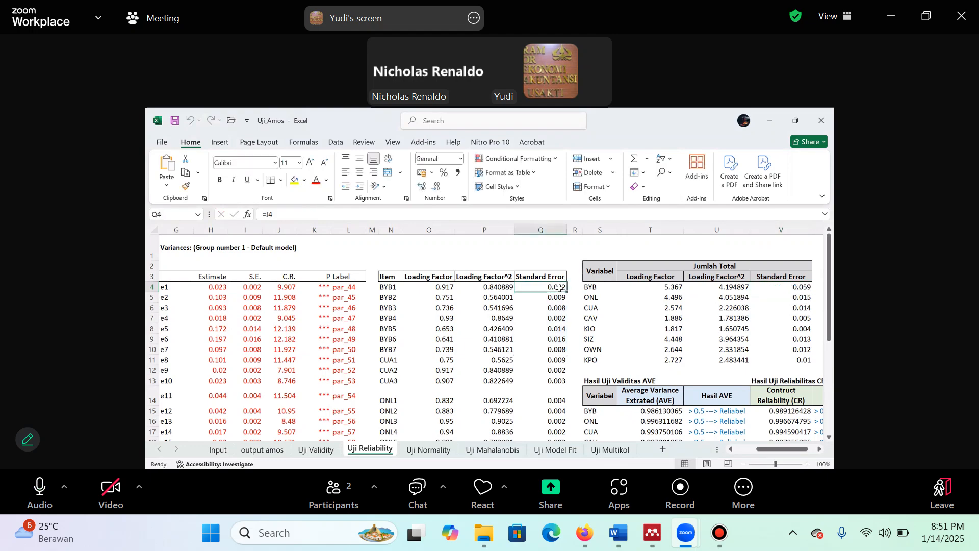
{"action": "double_click", "coordinate": [559, 288]}
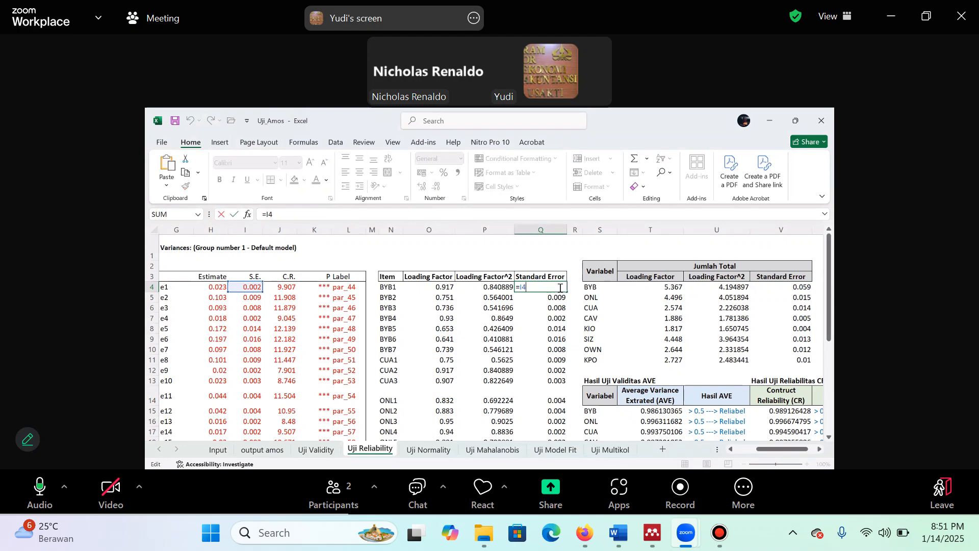
{"action": "key", "text": "Escape"}
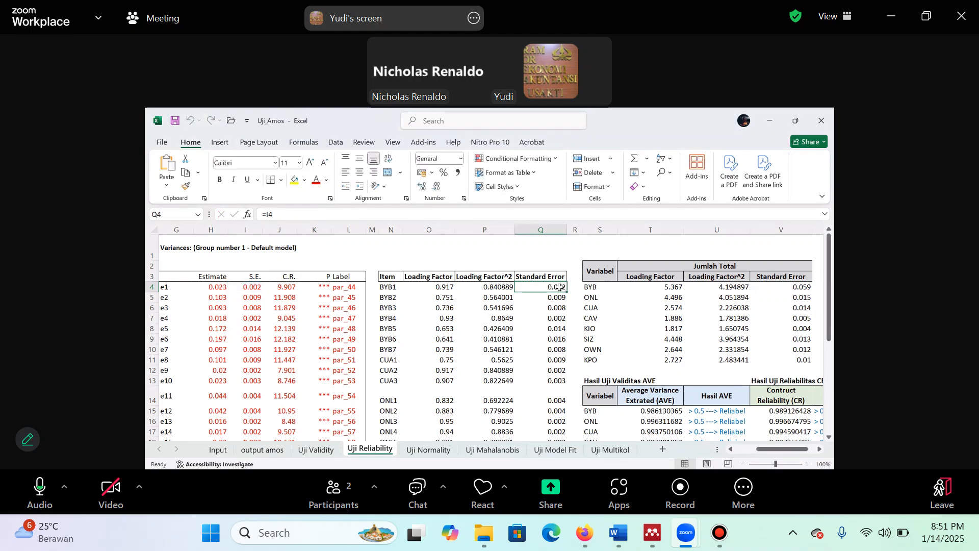
{"action": "type", "text": "=1"}
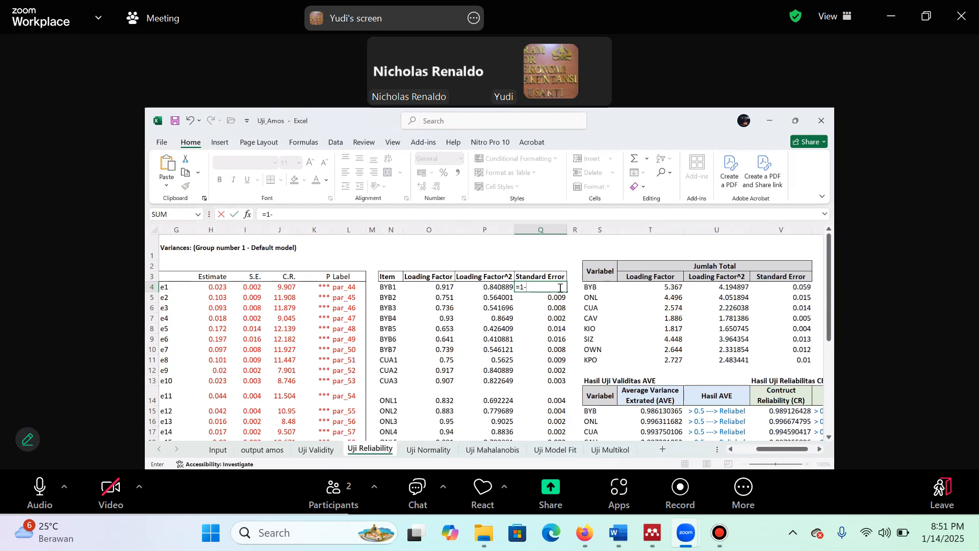
{"action": "type", "text": "-"}
{"action": "key", "text": "Left"}
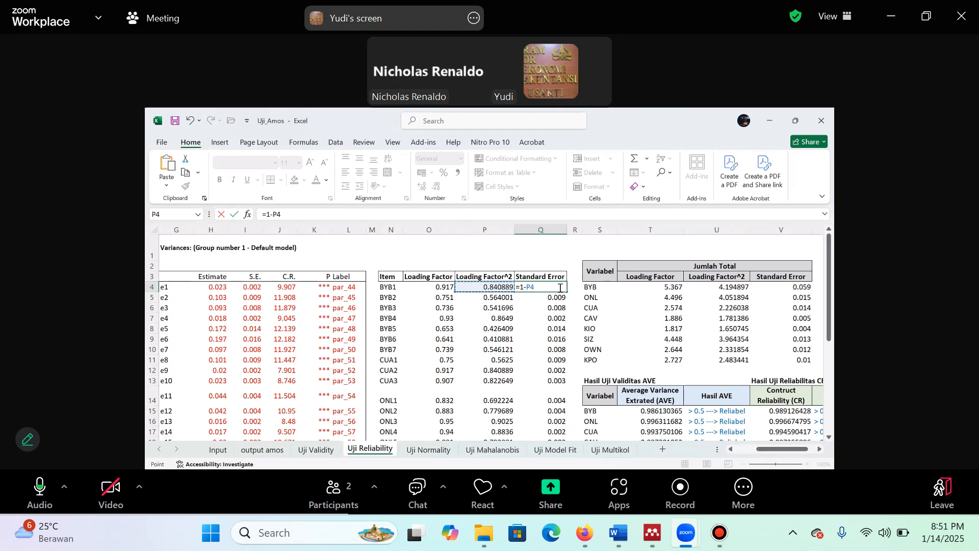
{"action": "key", "text": "Return"}
{"action": "left_click", "coordinate": [560, 288]}
{"action": "left_click_drag", "start_coordinate": [566, 293], "coordinate": [557, 421]}
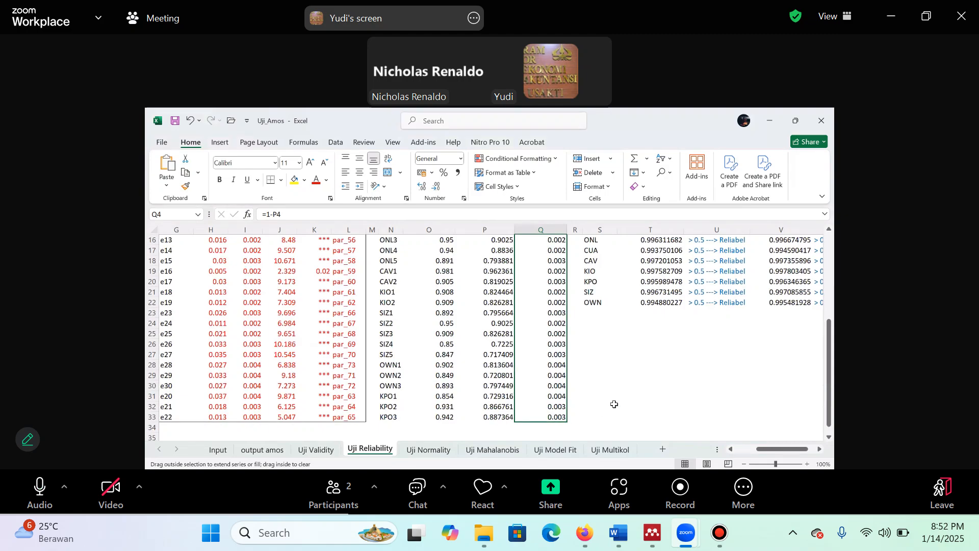
Format the Average Variance Extracted values in T15:T22 to show seven decimal places
{"action": "scroll", "coordinate": [755, 426], "scroll_direction": "up", "scroll_amount": 5}
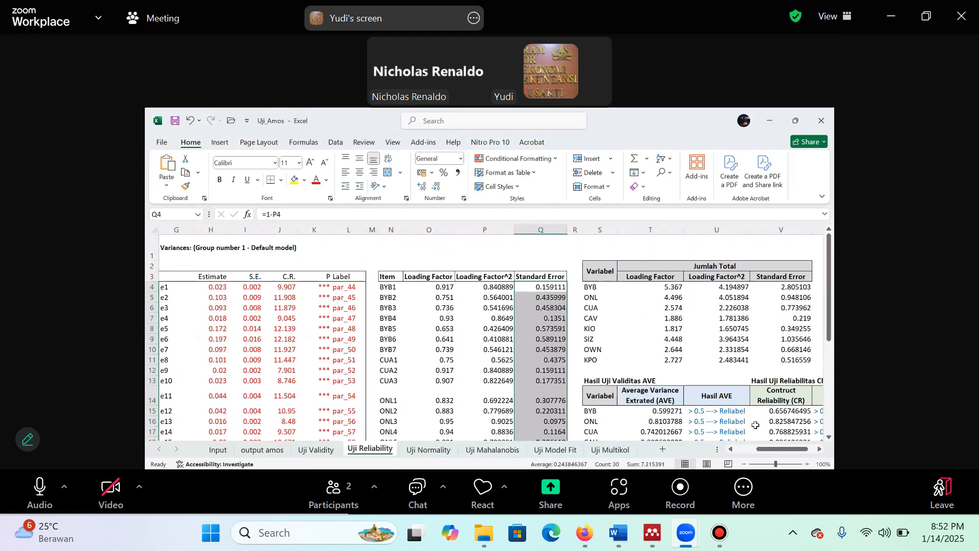
{"action": "scroll", "coordinate": [756, 429], "scroll_direction": "down", "scroll_amount": 3}
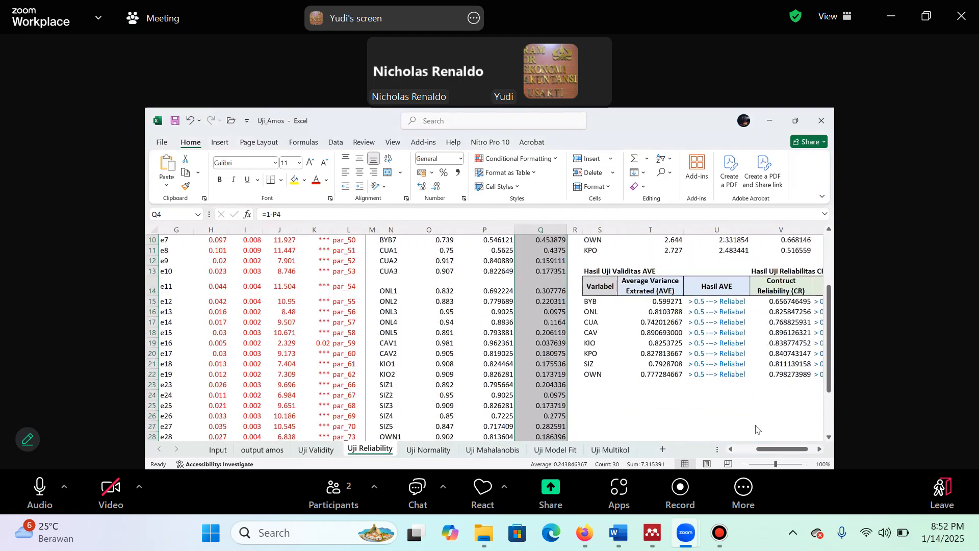
{"action": "left_click", "coordinate": [821, 450]}
{"action": "scroll", "coordinate": [817, 385], "scroll_direction": "right", "scroll_amount": 3}
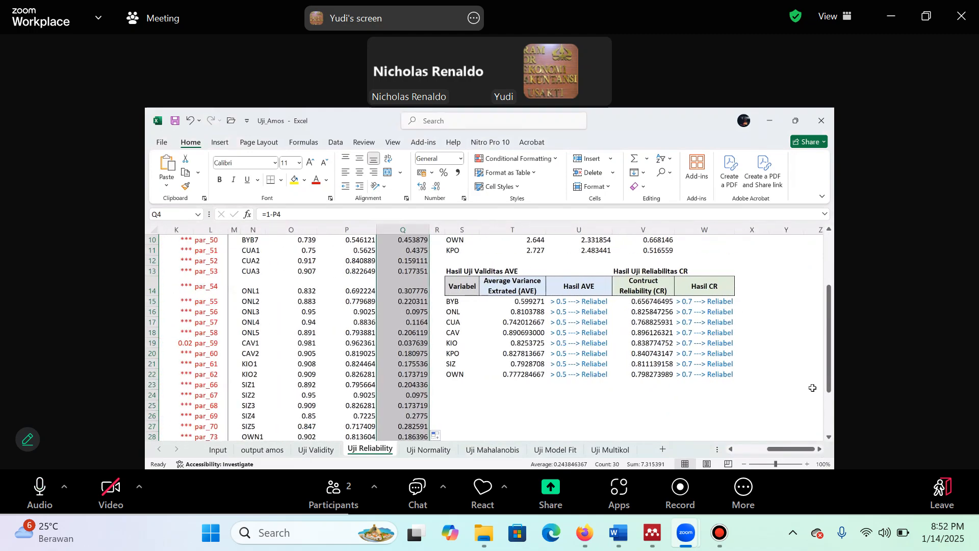
{"action": "left_click", "coordinate": [526, 305]}
{"action": "key", "text": "ctrl+shift+Down"}
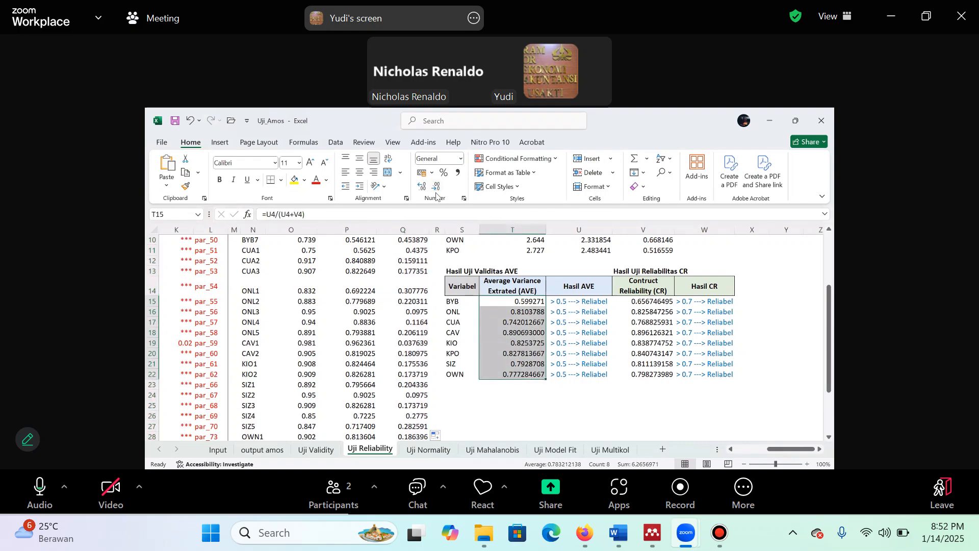
{"action": "left_click", "coordinate": [420, 188]}
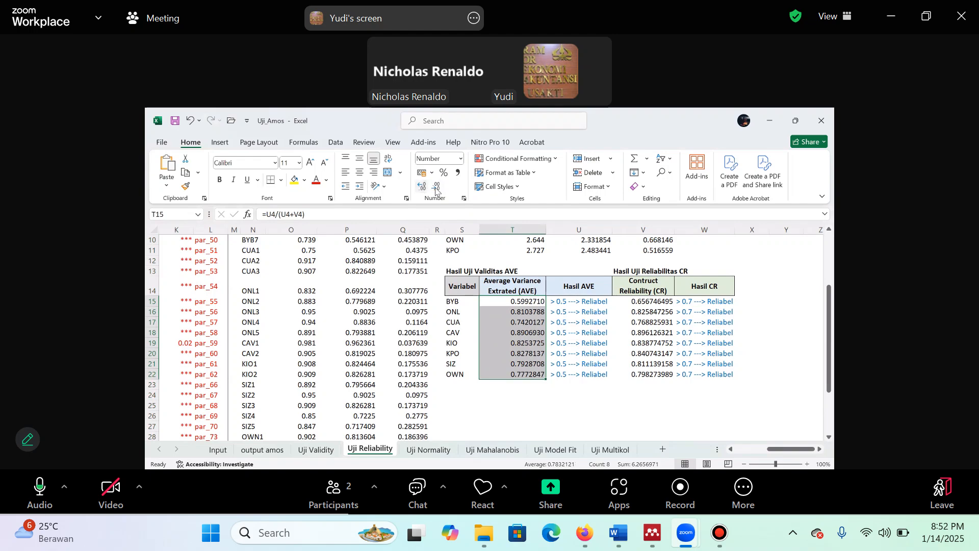
Enter the note "350 bisa 0.3" in cell S25 below the AVE and CR results table
{"action": "left_click_drag", "start_coordinate": [654, 301], "coordinate": [644, 377]}
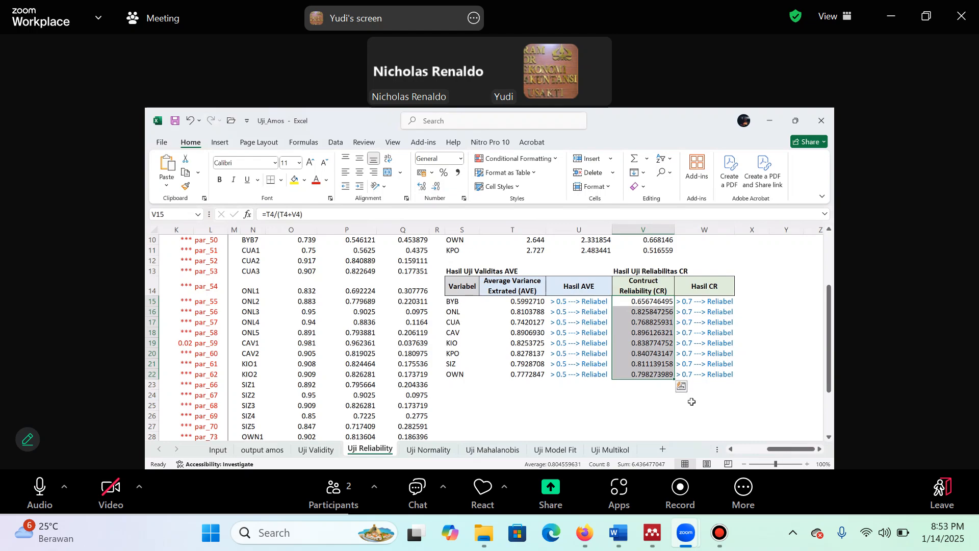
{"action": "left_click", "coordinate": [464, 404]}
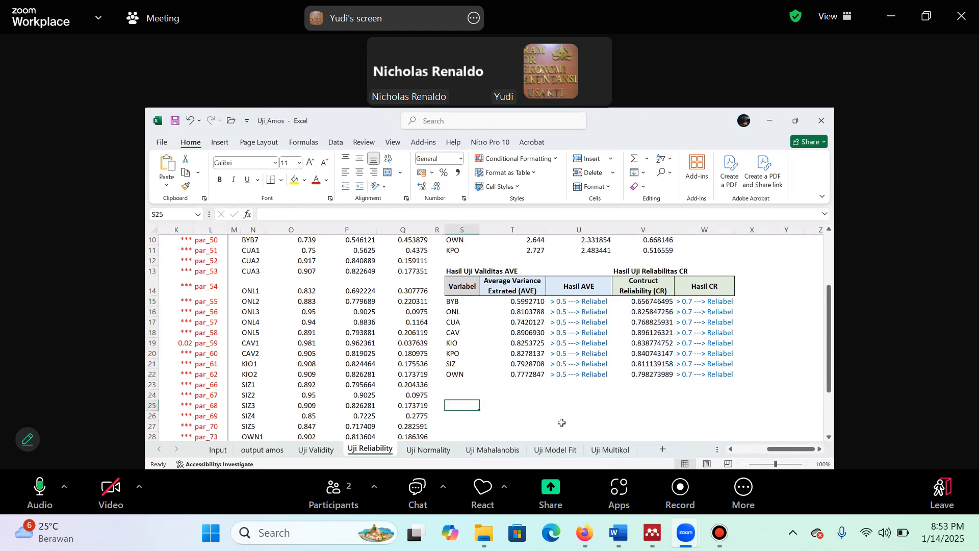
{"action": "type", "text": "350 b"}
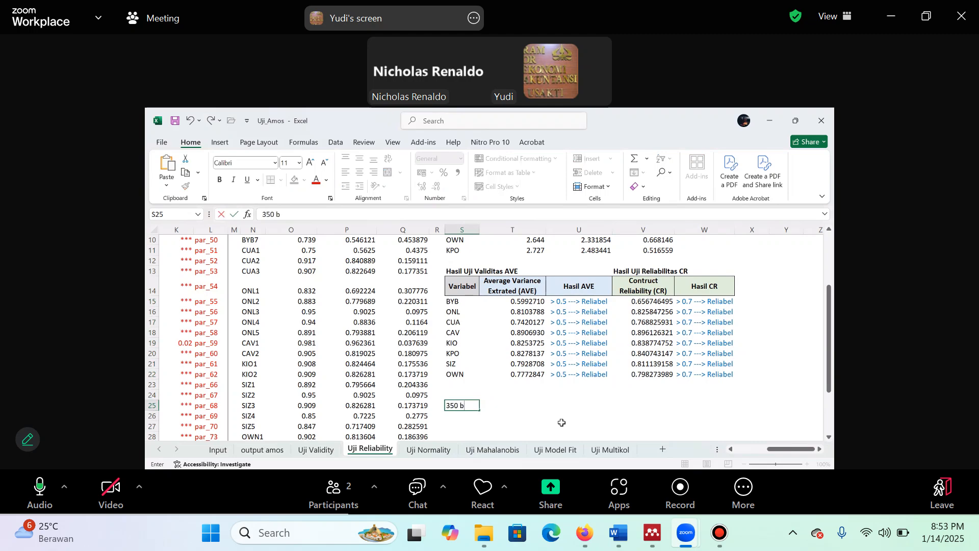
{"action": "type", "text": "isa 0"}
{"action": "type", "text": ".3"}
{"action": "key", "text": "Return"}
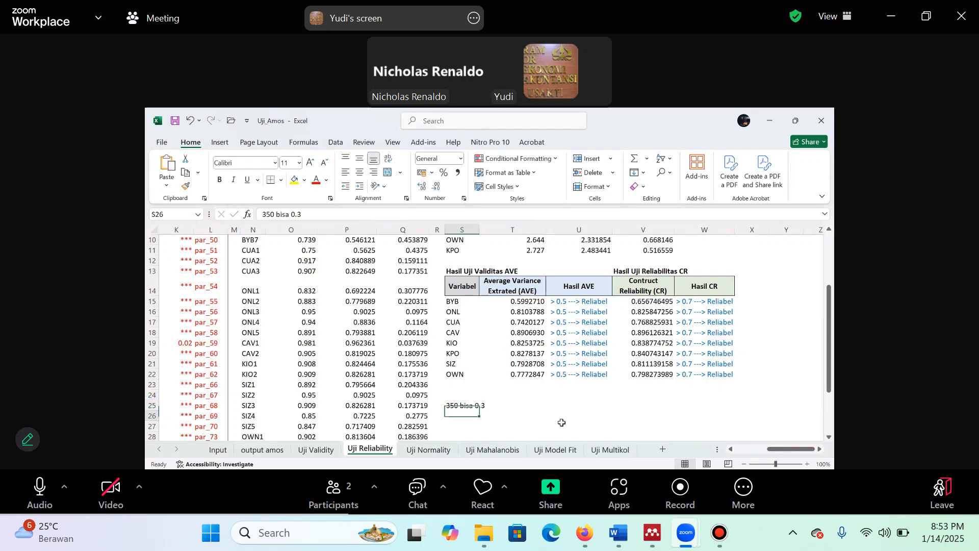
Enter the reference "Hair et al 2019" in cell S26, directly under the note "350 bisa 0.3"
{"action": "key", "text": "Up"}
{"action": "key", "text": "Right"}
{"action": "key", "text": "Right"}
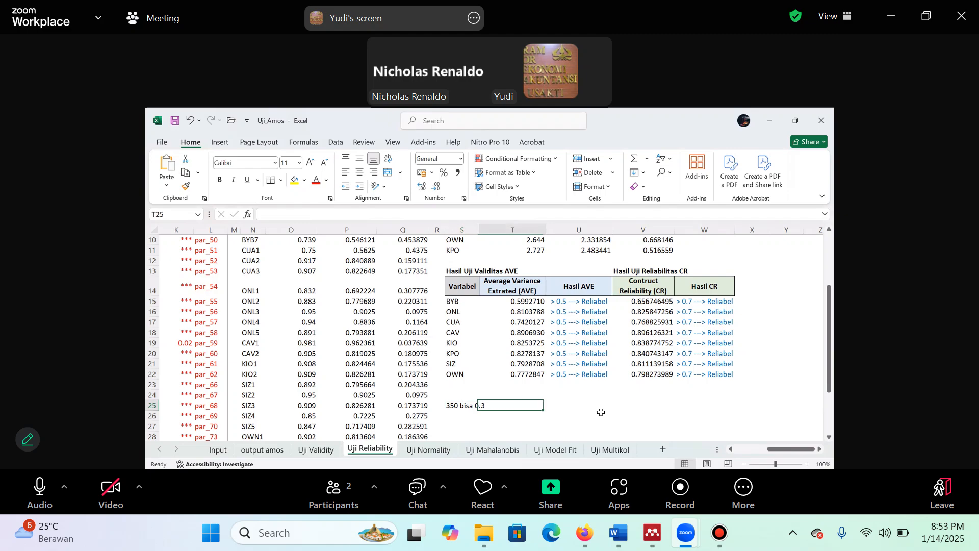
{"action": "key", "text": "Left"}
{"action": "key", "text": "Left"}
{"action": "key", "text": "Down"}
{"action": "type", "text": "Hair et al 2019"}
{"action": "key", "text": "Return"}
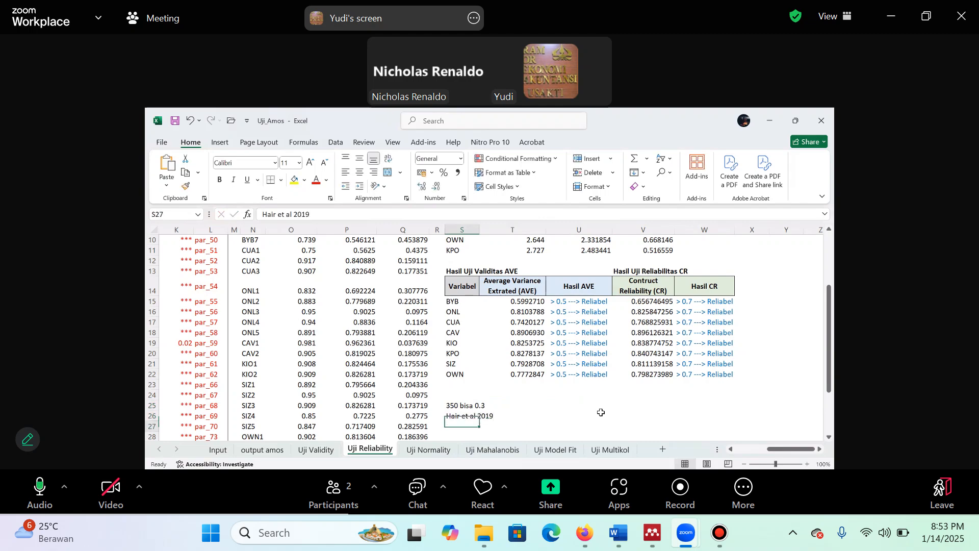
Save the workbook and change BYB's Hasil AVE entry in U15 to "> 0.5 ---> Valid"
{"action": "key", "text": "Up"}
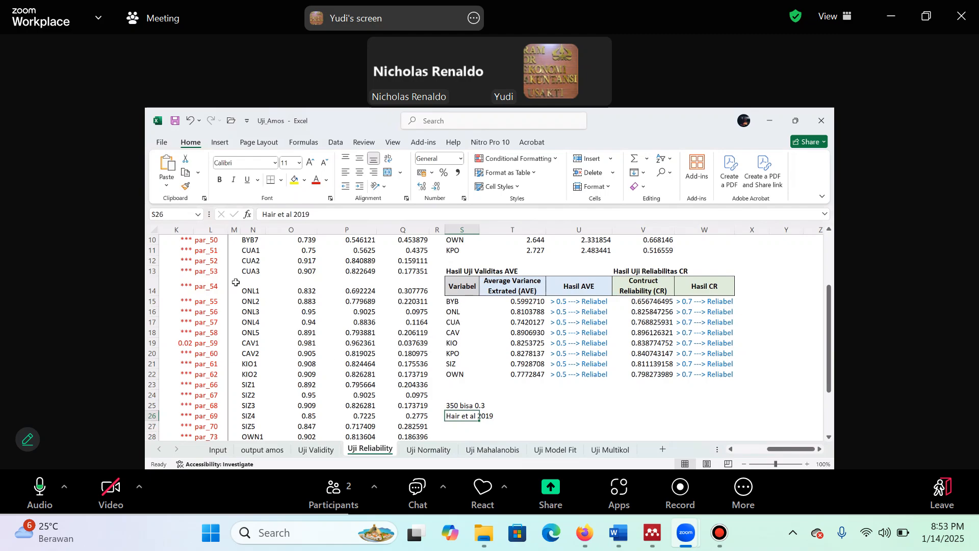
{"action": "left_click", "coordinate": [174, 122]}
{"action": "left_click", "coordinate": [564, 303]}
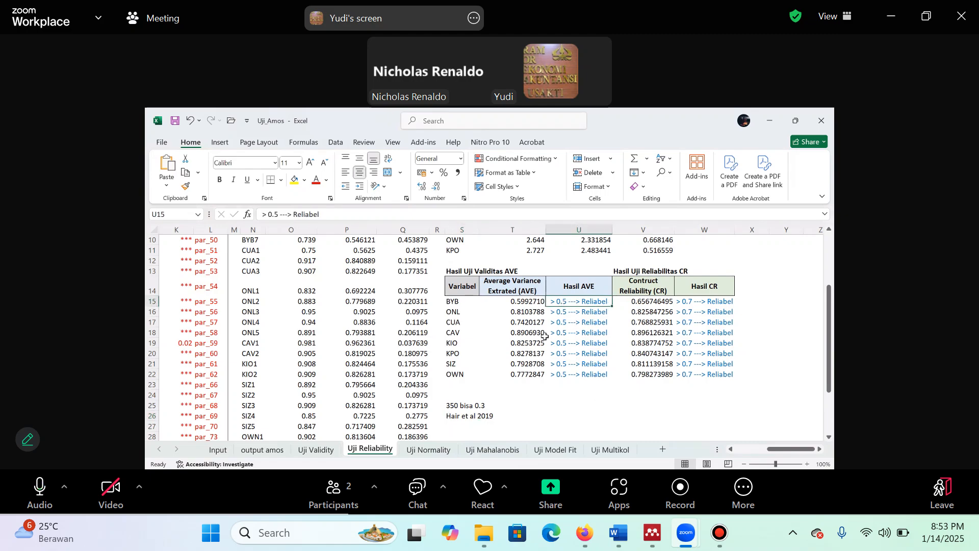
{"action": "left_click", "coordinate": [360, 214]}
{"action": "key", "text": "BackSpace"}
{"action": "key", "text": "BackSpace"}
{"action": "key", "text": "BackSpace"}
{"action": "key", "text": "BackSpace"}
{"action": "key", "text": "BackSpace"}
{"action": "key", "text": "BackSpace"}
{"action": "key", "text": "BackSpace"}
{"action": "key", "text": "BackSpace"}
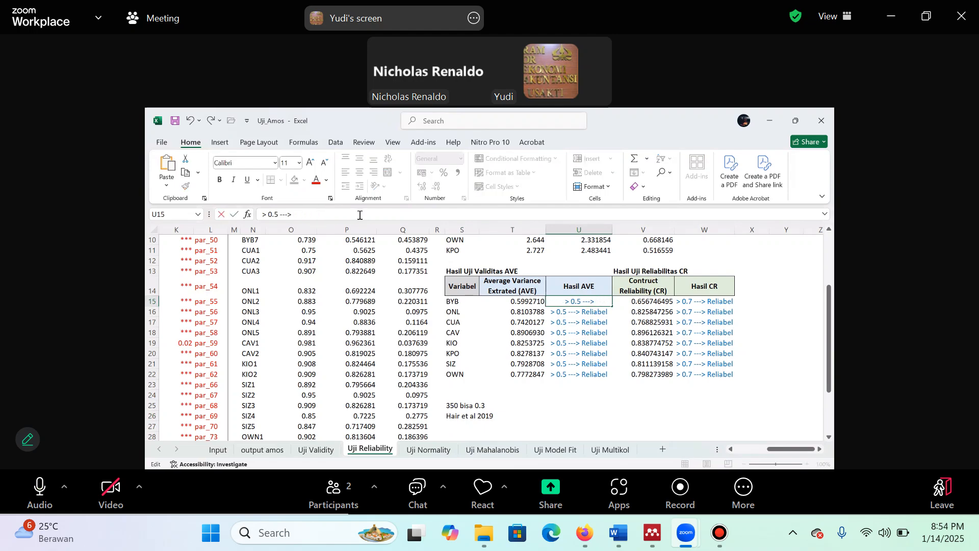
{"action": "type", "text": "Valid"}
{"action": "key", "text": "Return"}
Copy the "> 0.5 ---> Valid" result from U15 to the remaining Hasil AVE cells U16:U22
{"action": "key", "text": "Up"}
{"action": "key", "text": "ctrl+c"}
{"action": "key", "text": "Down"}
{"action": "key", "text": "shift+Down"}
{"action": "key", "text": "shift+Down"}
{"action": "key", "text": "shift+Down"}
{"action": "key", "text": "shift+Down"}
{"action": "key", "text": "shift+Down"}
{"action": "key", "text": "shift+Down"}
{"action": "key", "text": "ctrl+v"}
{"action": "key", "text": "Down"}
{"action": "key", "text": "Down"}
{"action": "key", "text": "Down"}
{"action": "key", "text": "Down"}
{"action": "key", "text": "Down"}
{"action": "key", "text": "Down"}
{"action": "key", "text": "Down"}
{"action": "key", "text": "Down"}
{"action": "key", "text": "Down"}
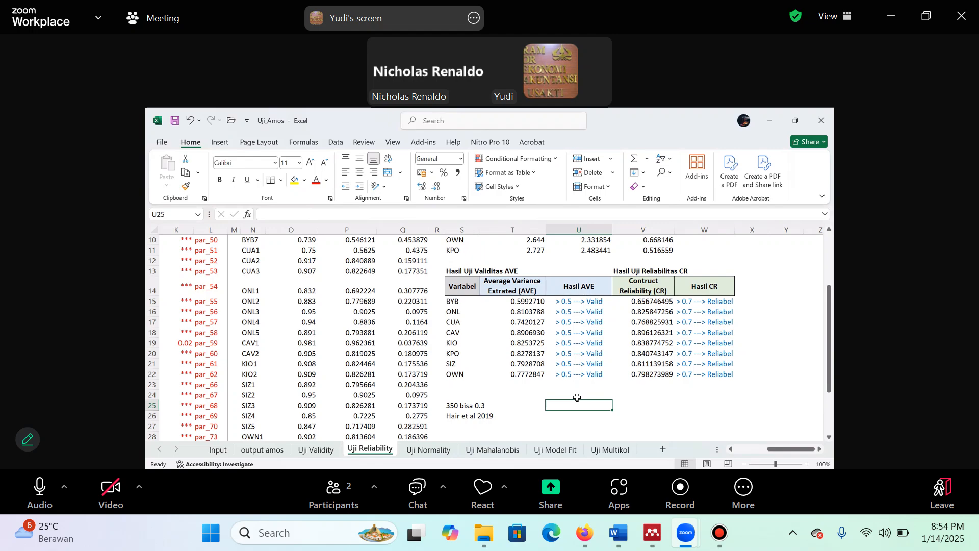
Check the Uji Mahalanobis sheet and examine the CMIN, GFI, AGFI, TLI and CFI fit indices on the Uji Model Fit sheet
{"action": "left_click", "coordinate": [517, 451]}
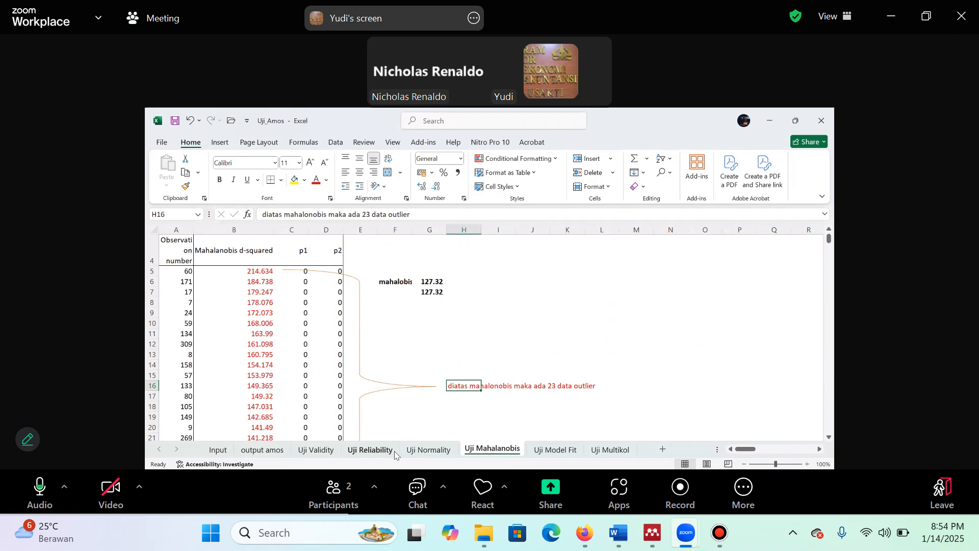
{"action": "left_click", "coordinate": [367, 451]}
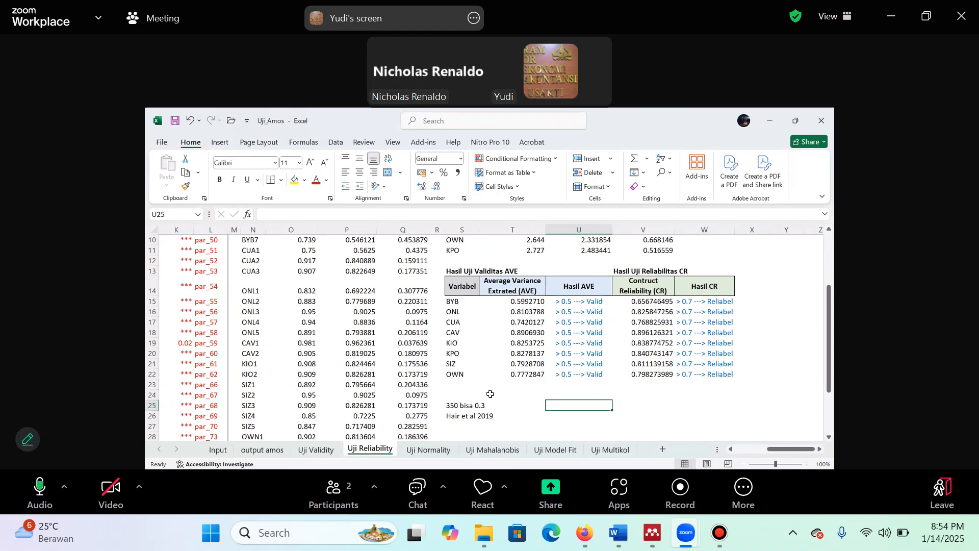
{"action": "left_click", "coordinate": [551, 450]}
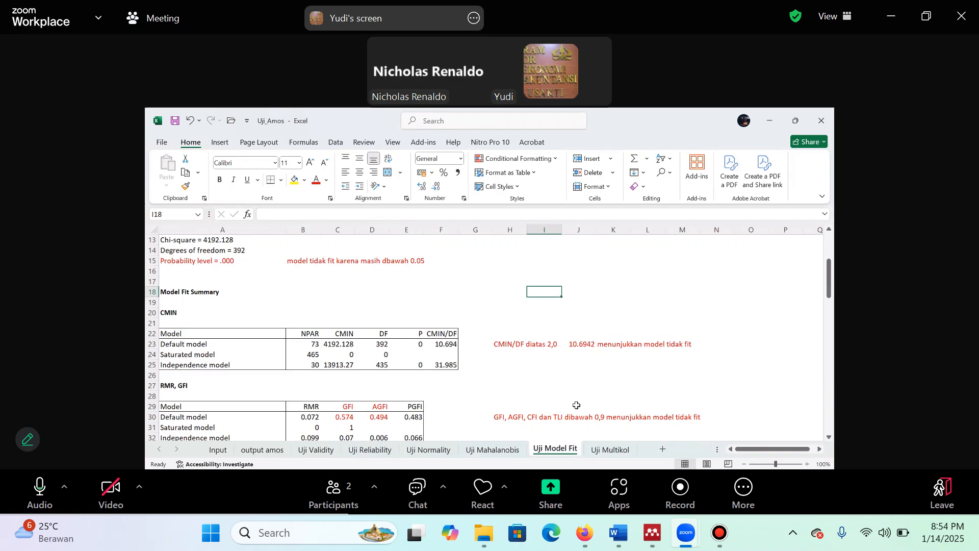
{"action": "scroll", "coordinate": [577, 407], "scroll_direction": "down", "scroll_amount": 1}
{"action": "scroll", "coordinate": [577, 405], "scroll_direction": "down", "scroll_amount": 3}
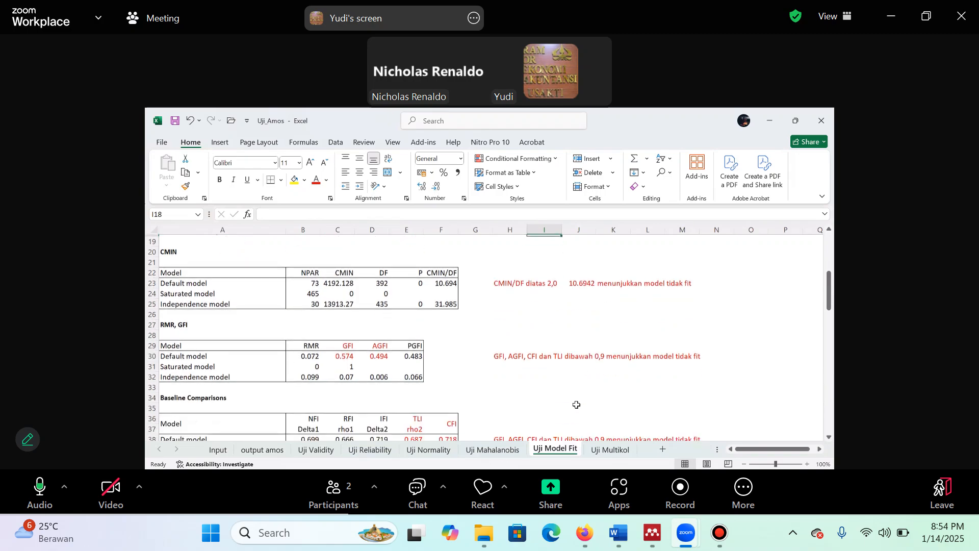
{"action": "scroll", "coordinate": [575, 405], "scroll_direction": "up", "scroll_amount": 2}
{"action": "scroll", "coordinate": [573, 404], "scroll_direction": "down", "scroll_amount": 2}
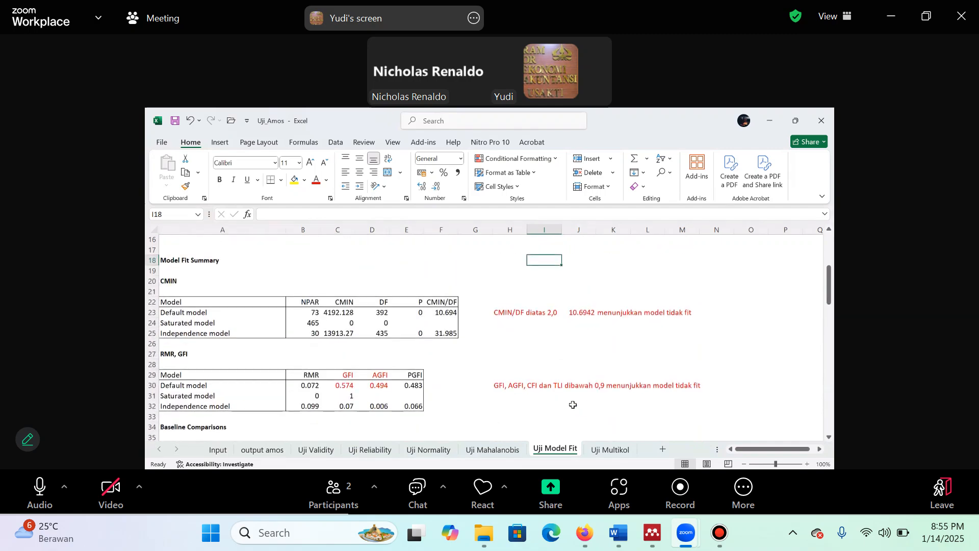
{"action": "scroll", "coordinate": [573, 404], "scroll_direction": "down", "scroll_amount": 3}
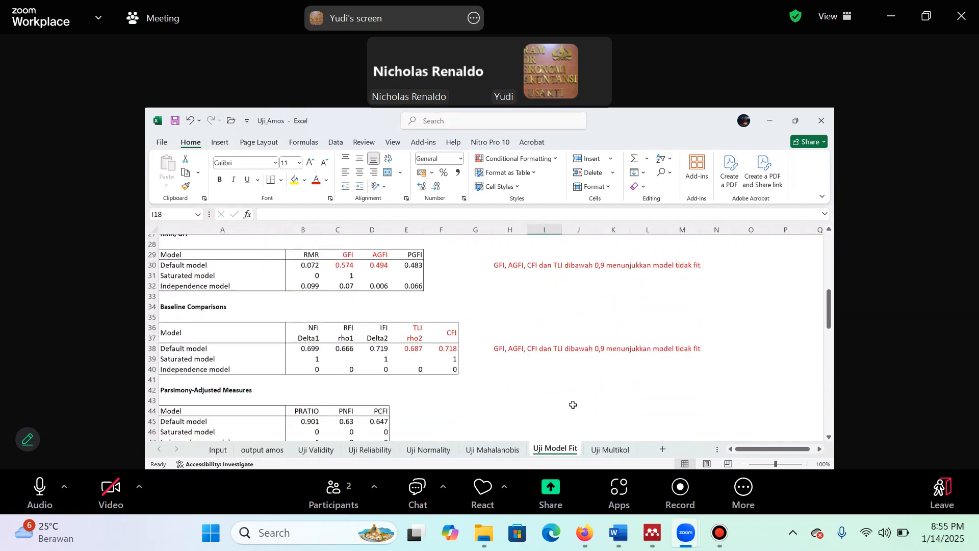
{"action": "scroll", "coordinate": [573, 405], "scroll_direction": "down", "scroll_amount": 6}
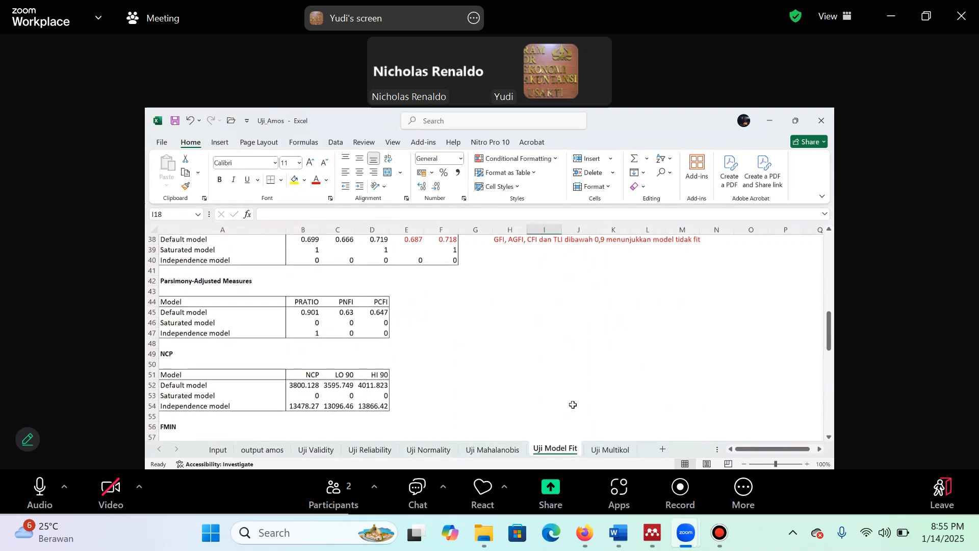
{"action": "scroll", "coordinate": [573, 404], "scroll_direction": "up", "scroll_amount": 6}
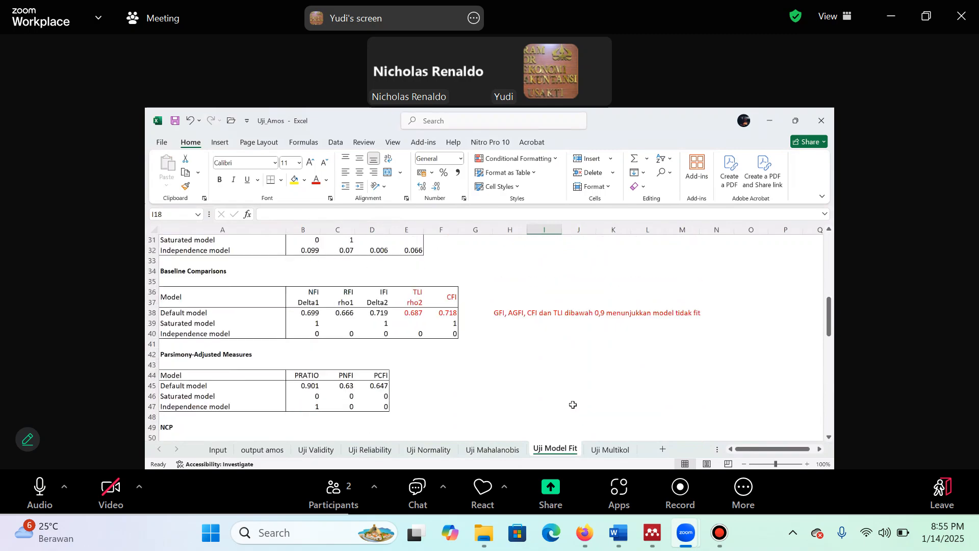
{"action": "scroll", "coordinate": [573, 405], "scroll_direction": "up", "scroll_amount": 6}
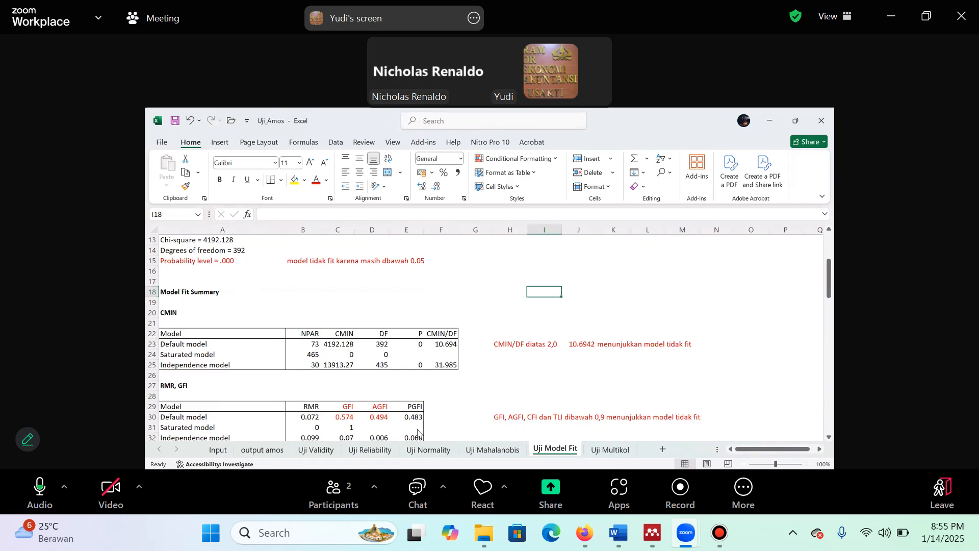
Examine the sample covariances and the determinant of the sample covariance matrix on the Uji Multikol sheet
{"action": "left_click", "coordinate": [328, 448]}
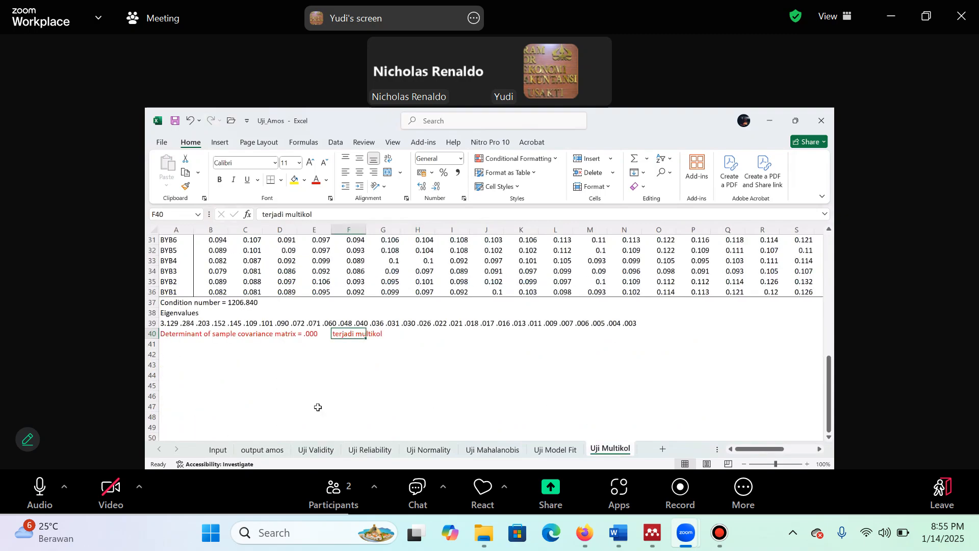
{"action": "scroll", "coordinate": [336, 372], "scroll_direction": "up", "scroll_amount": 1}
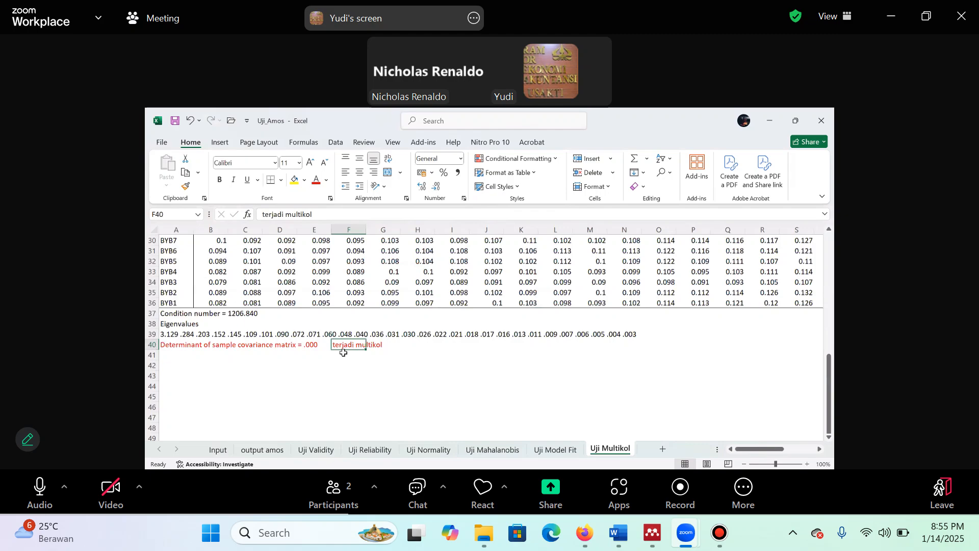
{"action": "scroll", "coordinate": [345, 353], "scroll_direction": "up", "scroll_amount": 2}
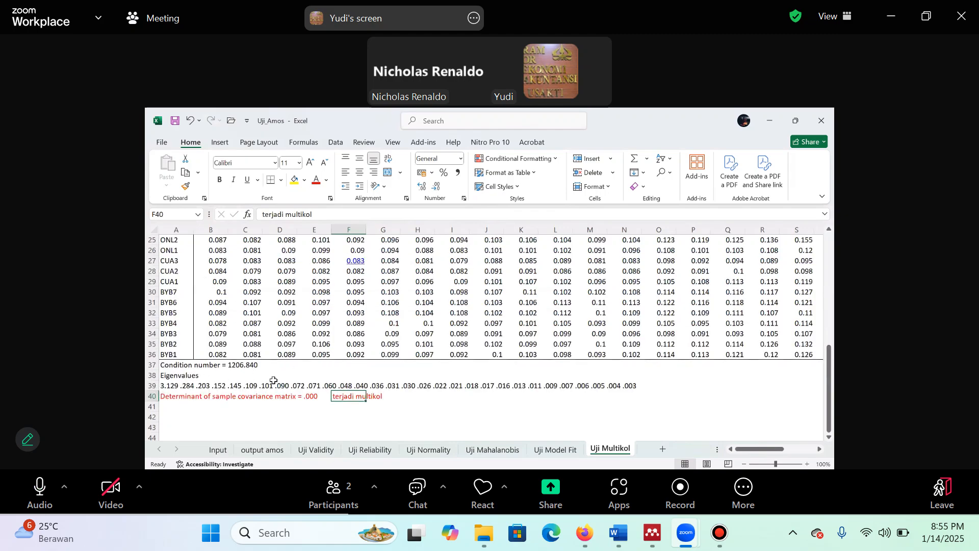
{"action": "scroll", "coordinate": [298, 385], "scroll_direction": "up", "scroll_amount": 8}
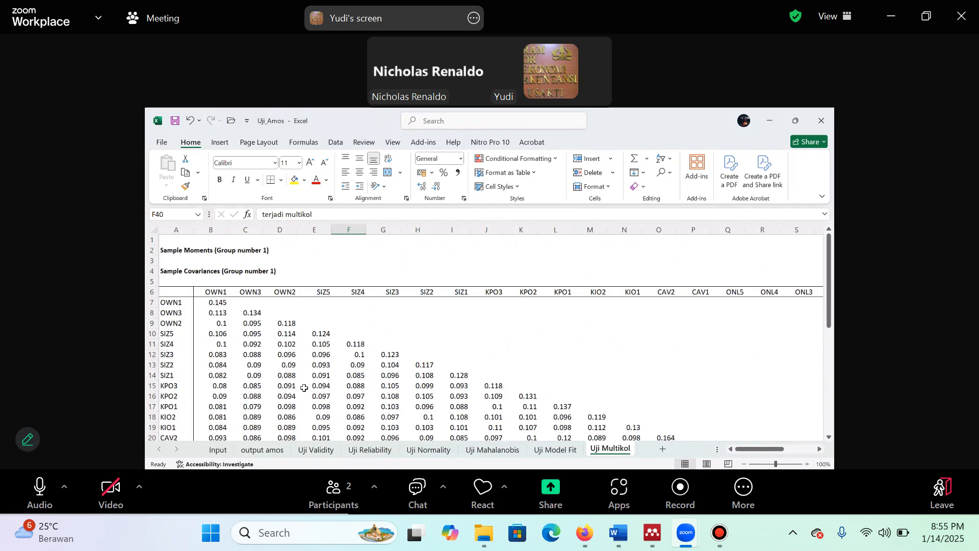
{"action": "scroll", "coordinate": [303, 388], "scroll_direction": "down", "scroll_amount": 9}
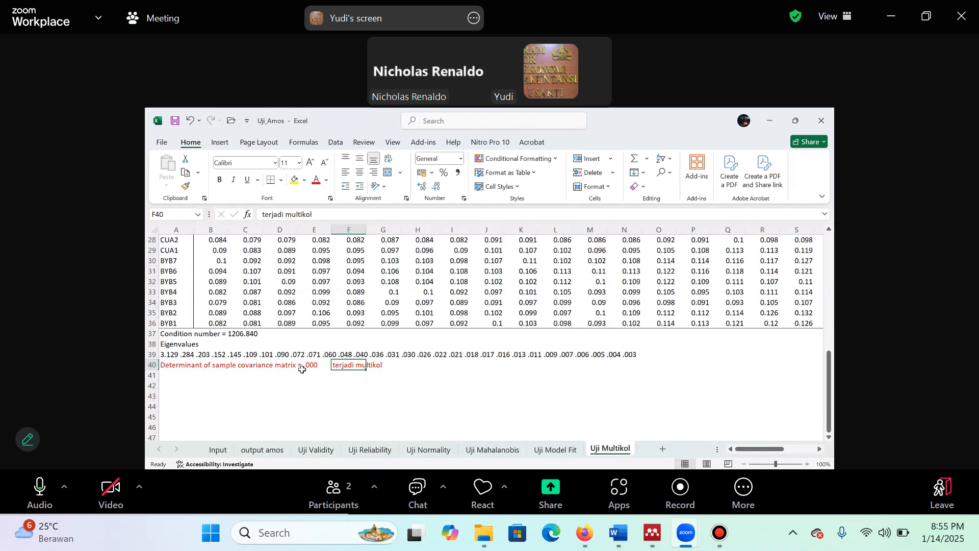
{"action": "key", "text": "Left"}
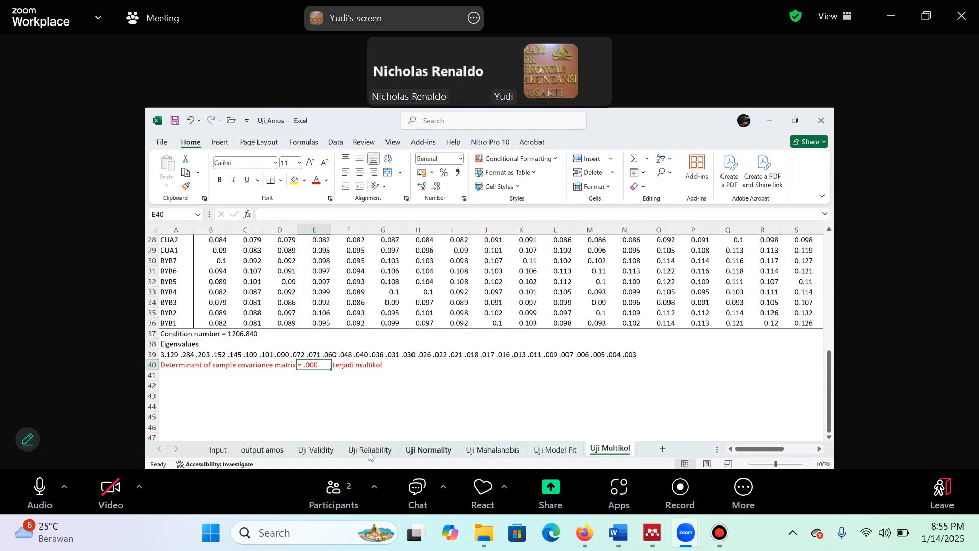
Correct the note in F5 of the Uji Validity sheet to "loading factor diatas 0,5"
{"action": "left_click", "coordinate": [327, 451]}
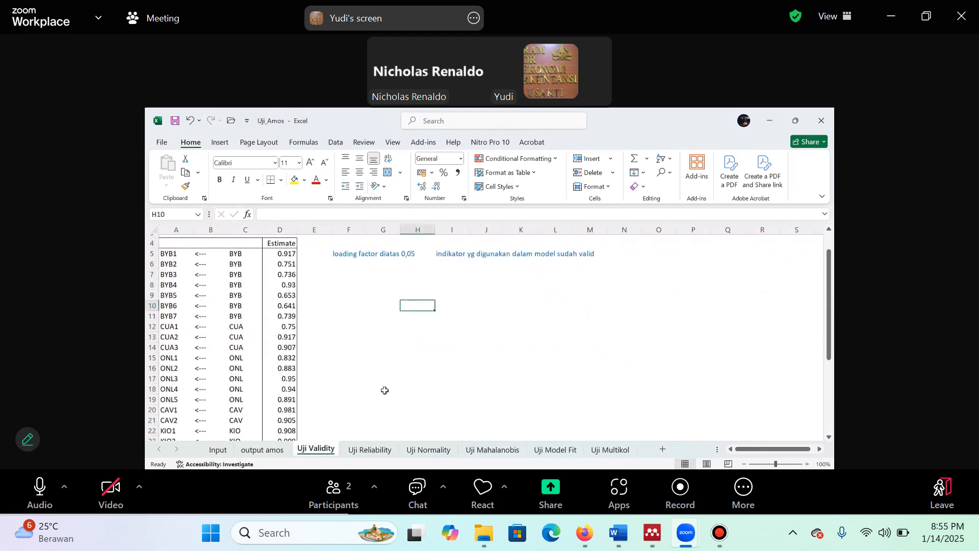
{"action": "scroll", "coordinate": [385, 390], "scroll_direction": "up", "scroll_amount": 1}
{"action": "scroll", "coordinate": [276, 293], "scroll_direction": "down", "scroll_amount": 1}
{"action": "left_click", "coordinate": [279, 250]}
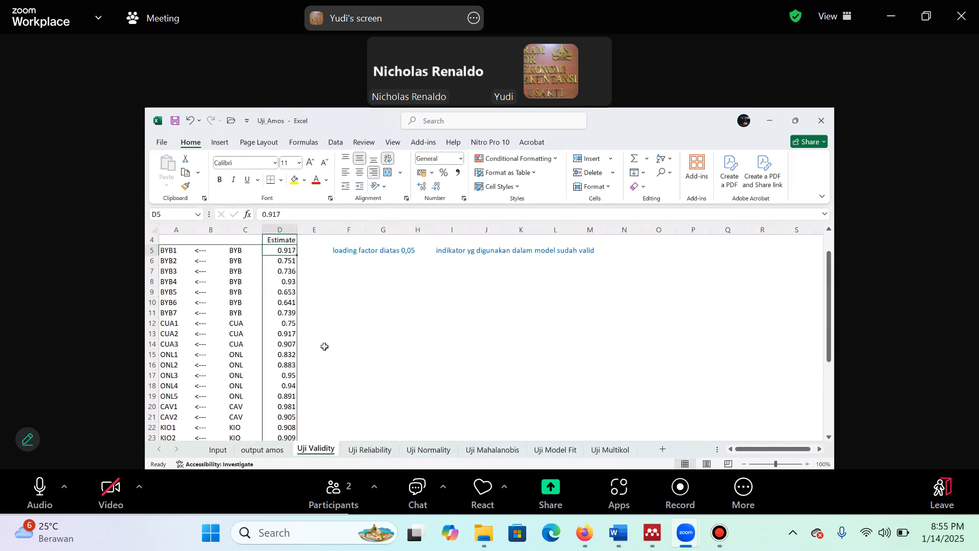
{"action": "scroll", "coordinate": [416, 321], "scroll_direction": "up", "scroll_amount": 1}
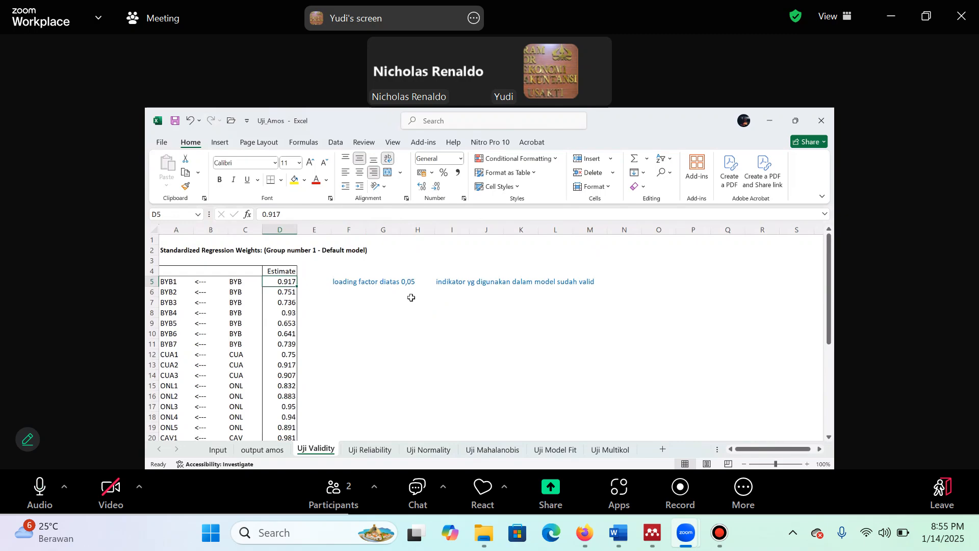
{"action": "left_click", "coordinate": [405, 283]}
{"action": "left_click", "coordinate": [339, 283]}
{"action": "left_click", "coordinate": [359, 219]}
{"action": "key", "text": "BackSpace"}
{"action": "key", "text": "BackSpace"}
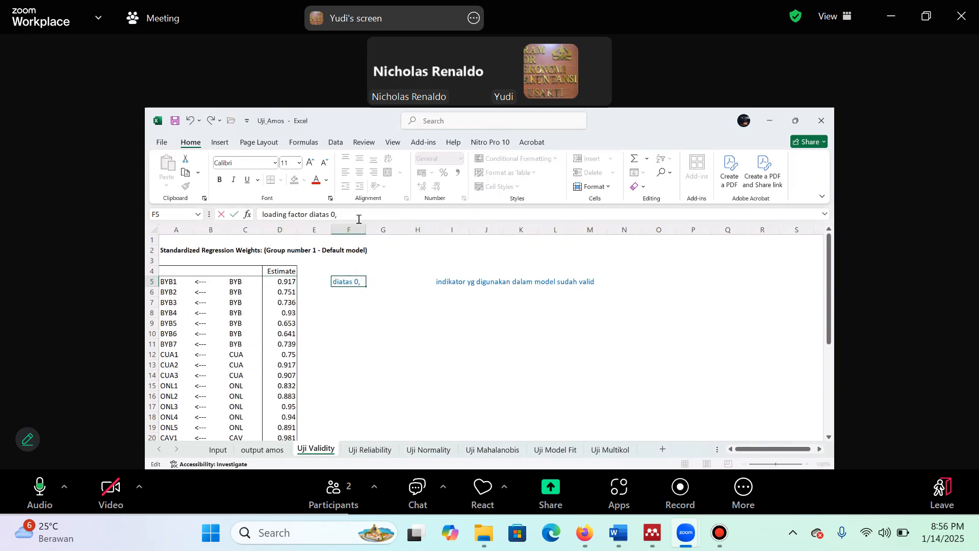
{"action": "type", "text": "5"}
{"action": "key", "text": "Return"}
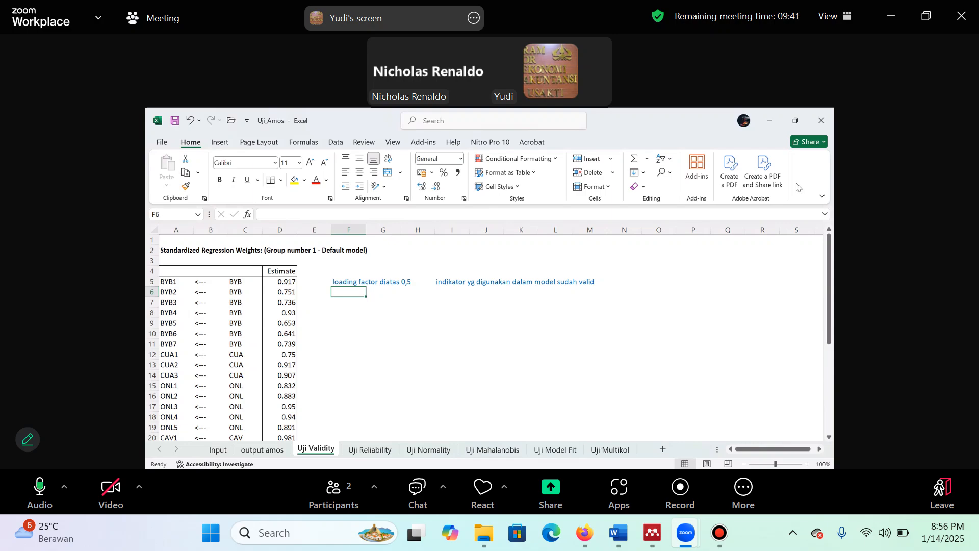
Close the Uji_Amos workbook
{"action": "left_click", "coordinate": [821, 122]}
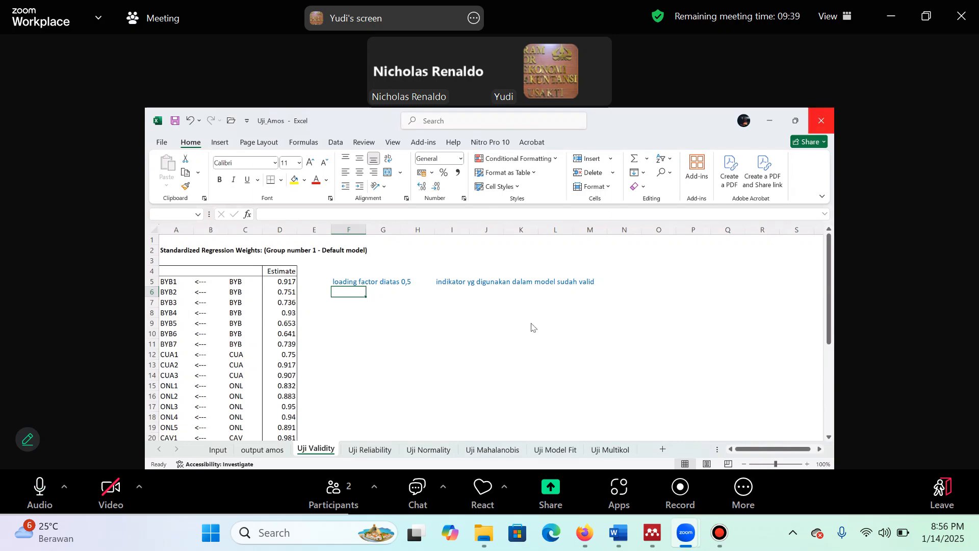
{"action": "left_click", "coordinate": [482, 373]}
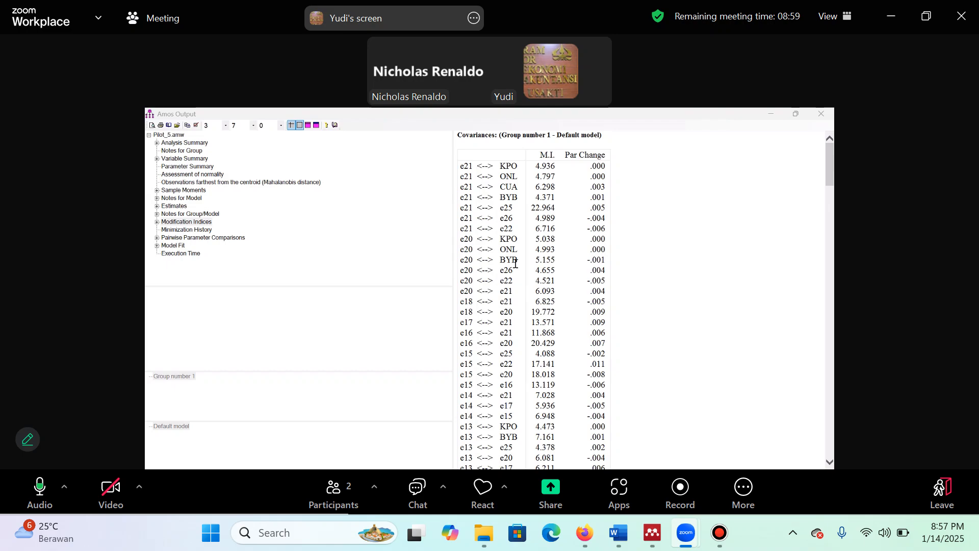
Examine the regression weights, standardized regression weights and correlations in Pilot_5's Estimates in the Amos Output
{"action": "left_click", "coordinate": [176, 207]}
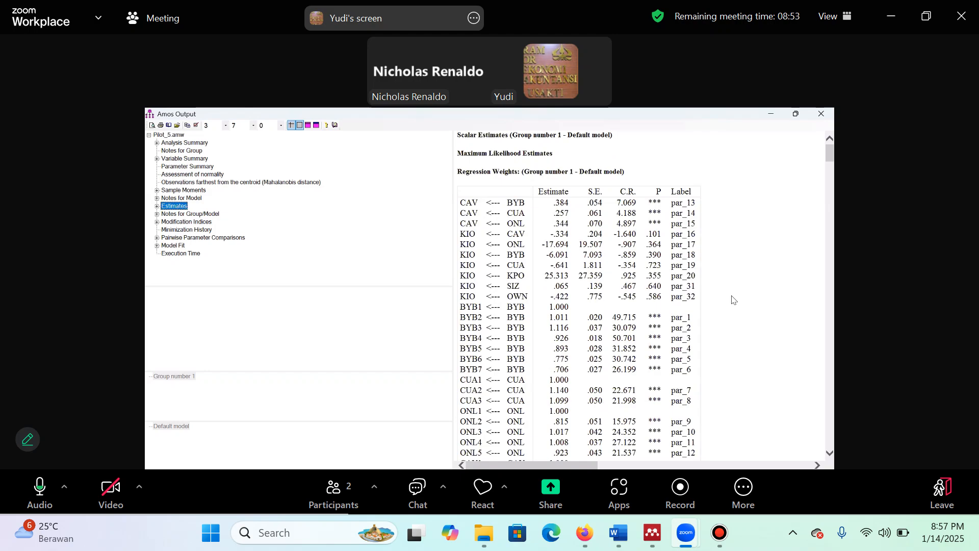
{"action": "scroll", "coordinate": [733, 299], "scroll_direction": "down", "scroll_amount": 10}
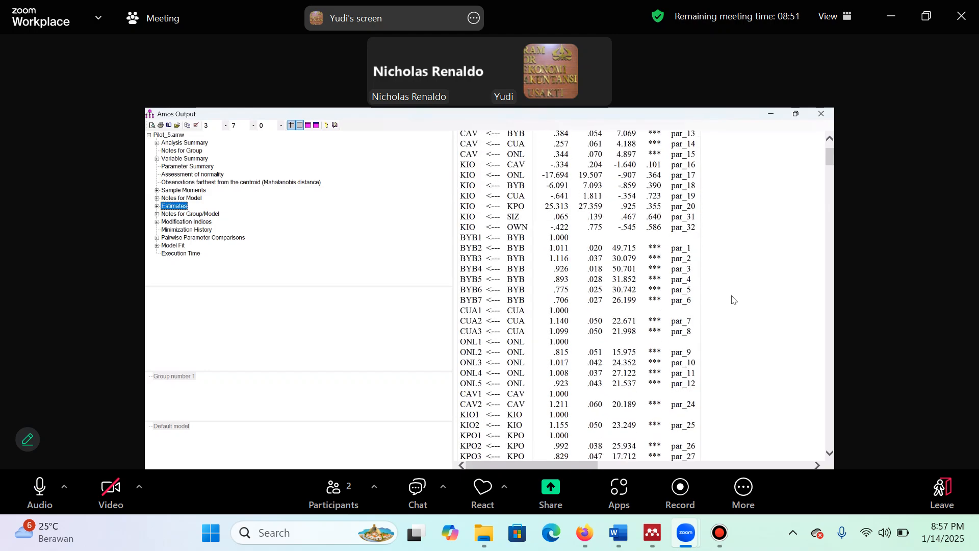
{"action": "scroll", "coordinate": [733, 299], "scroll_direction": "down", "scroll_amount": 9}
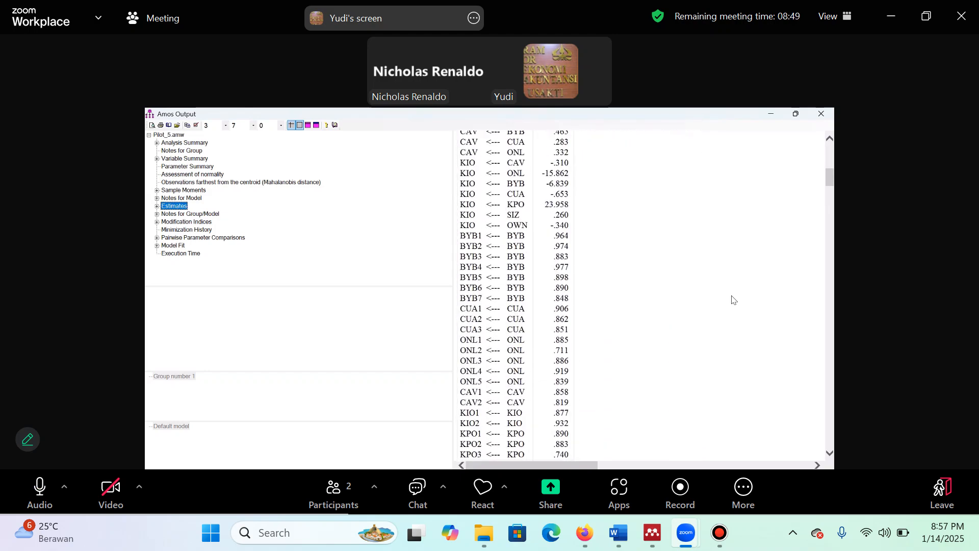
{"action": "scroll", "coordinate": [733, 299], "scroll_direction": "down", "scroll_amount": 10}
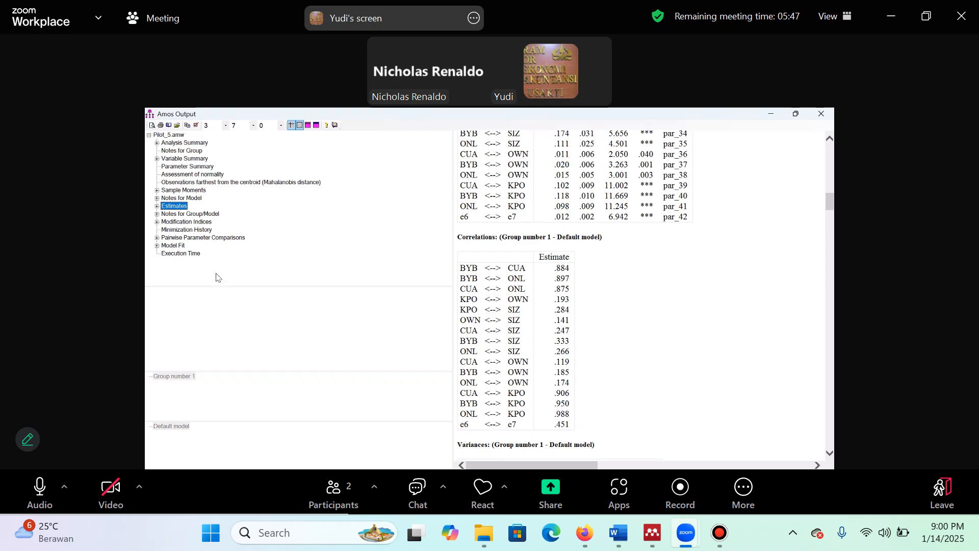
Check Pilot_5's Model Fit results and return to the Estimates to inspect the regression weights, covariances and variances
{"action": "left_click", "coordinate": [183, 247]}
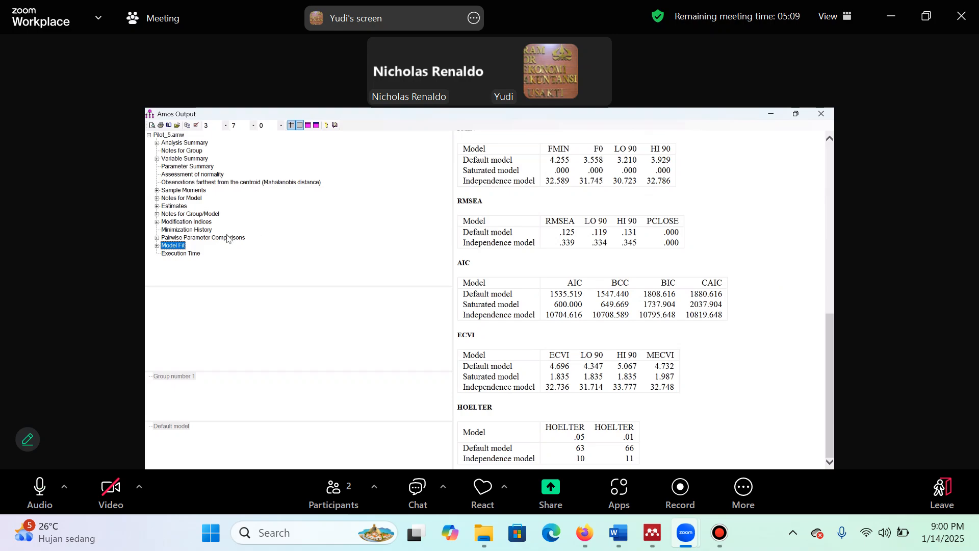
{"action": "left_click", "coordinate": [177, 208]}
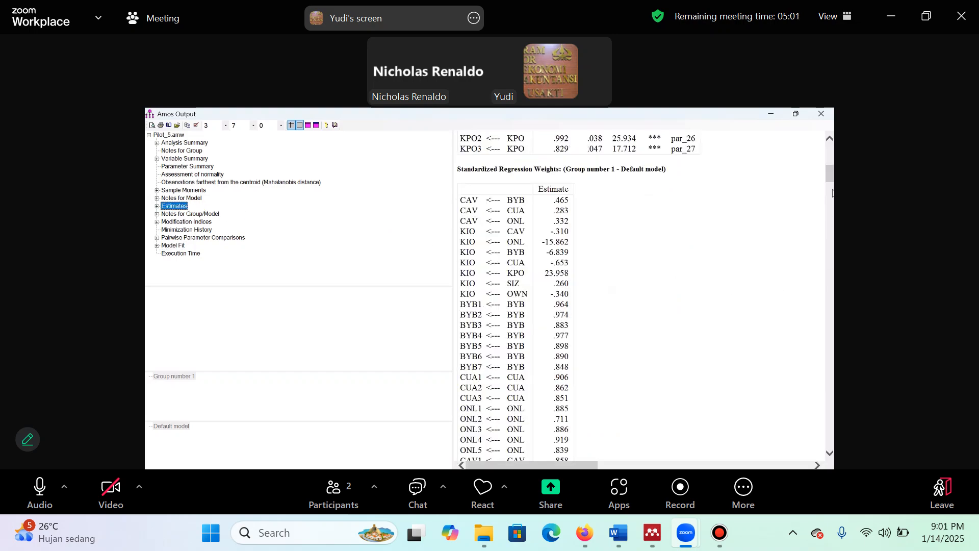
{"action": "left_click_drag", "start_coordinate": [831, 170], "coordinate": [831, 151]}
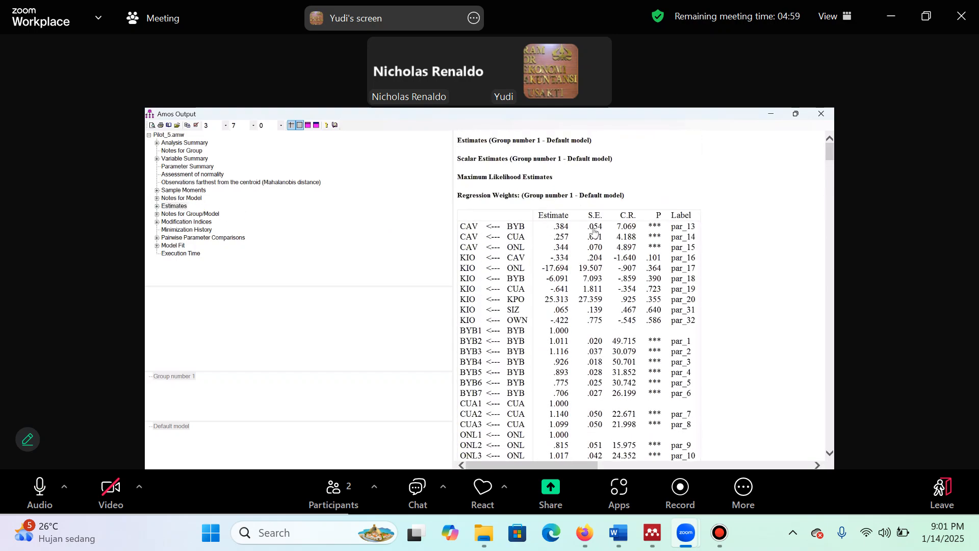
{"action": "left_click", "coordinate": [832, 397]}
{"action": "left_click", "coordinate": [833, 217]}
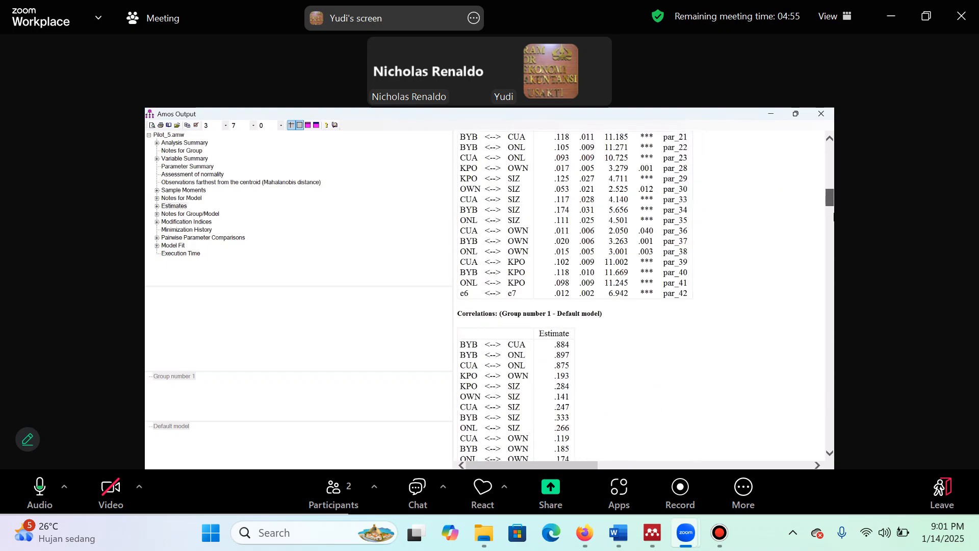
{"action": "mouse_move", "coordinate": [831, 198]}
{"action": "left_mouse_down"}
{"action": "mouse_move", "coordinate": [831, 399]}
{"action": "mouse_move", "coordinate": [832, 218]}
{"action": "left_mouse_up"}
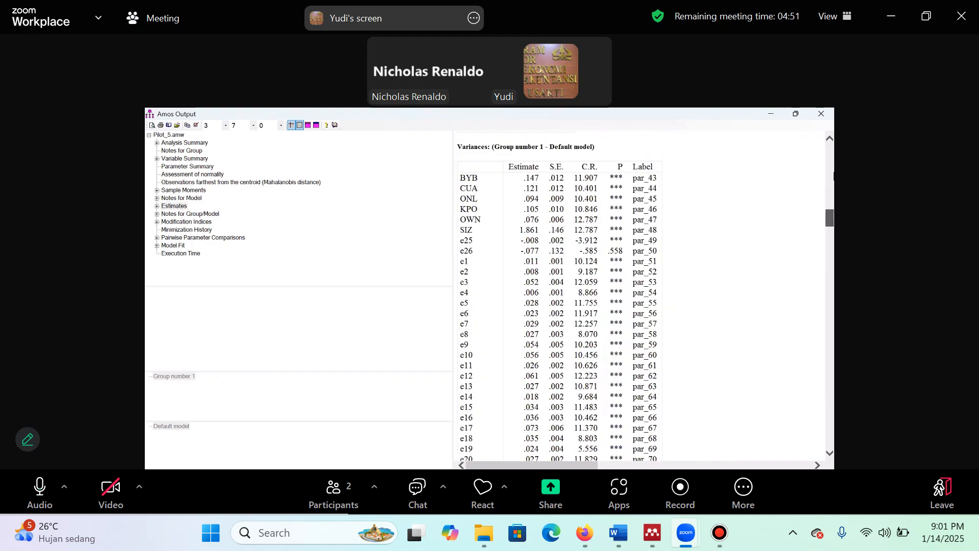
Examine the regression weights, standardized weights, covariances, correlations, variances and squared multiple correlations in Pilot_5's Estimates
{"action": "scroll", "coordinate": [808, 258], "scroll_direction": "down", "scroll_amount": 3}
{"action": "scroll", "coordinate": [809, 257], "scroll_direction": "up", "scroll_amount": 4}
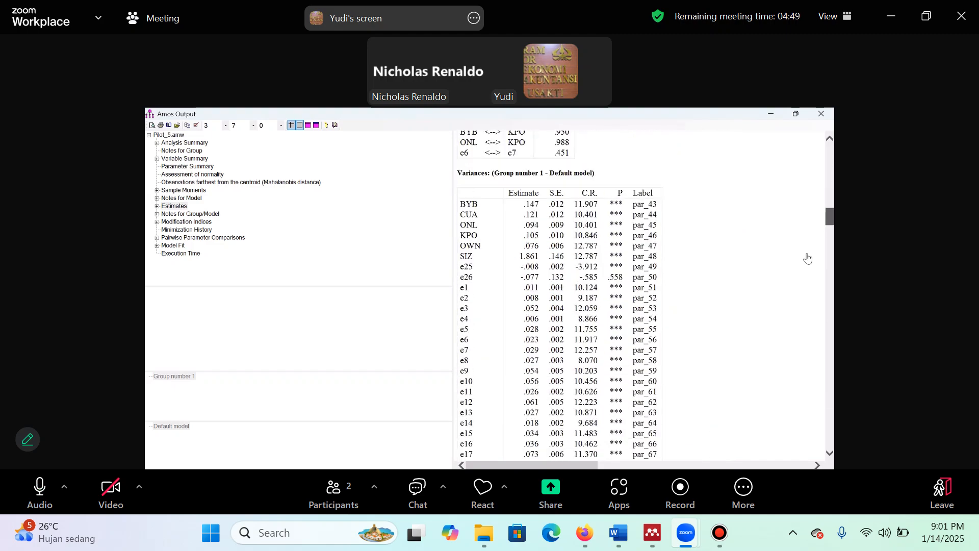
{"action": "scroll", "coordinate": [808, 259], "scroll_direction": "up", "scroll_amount": 2}
{"action": "scroll", "coordinate": [808, 259], "scroll_direction": "up", "scroll_amount": 3}
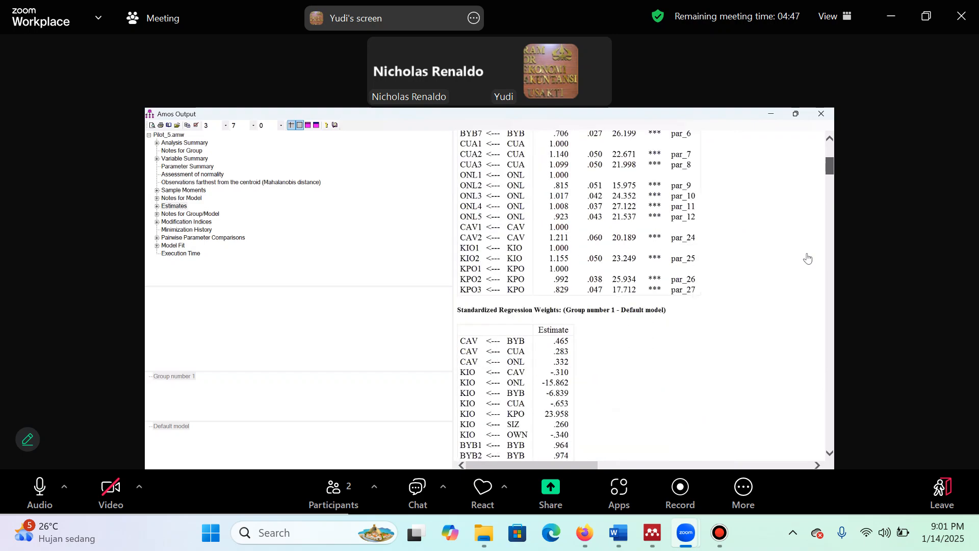
{"action": "scroll", "coordinate": [808, 258], "scroll_direction": "down", "scroll_amount": 2}
{"action": "scroll", "coordinate": [807, 258], "scroll_direction": "up", "scroll_amount": 3}
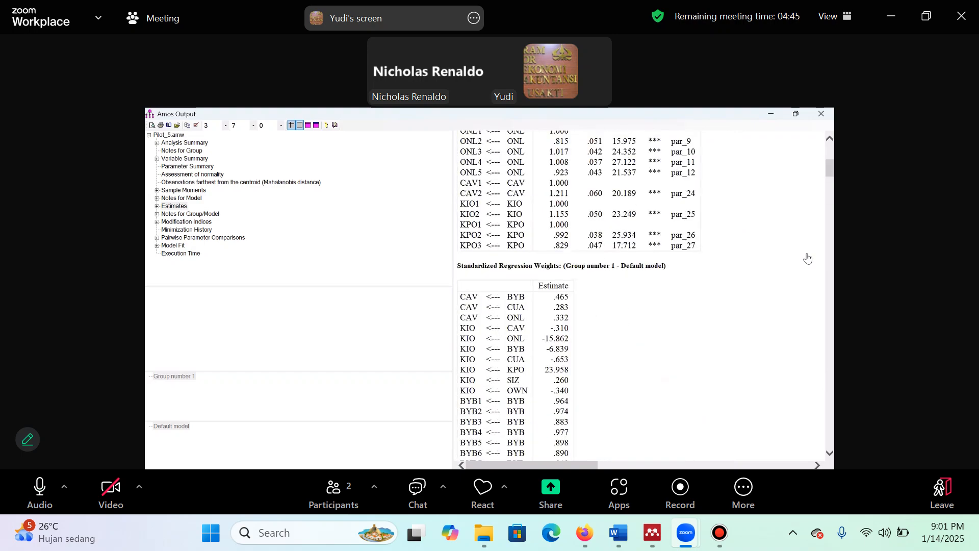
{"action": "scroll", "coordinate": [808, 259], "scroll_direction": "down", "scroll_amount": 5}
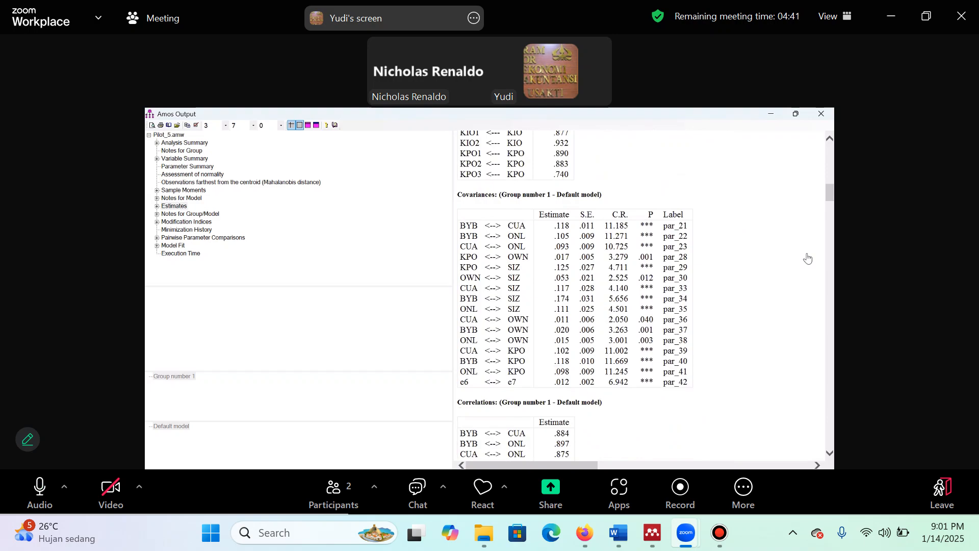
{"action": "scroll", "coordinate": [808, 258], "scroll_direction": "down", "scroll_amount": 5}
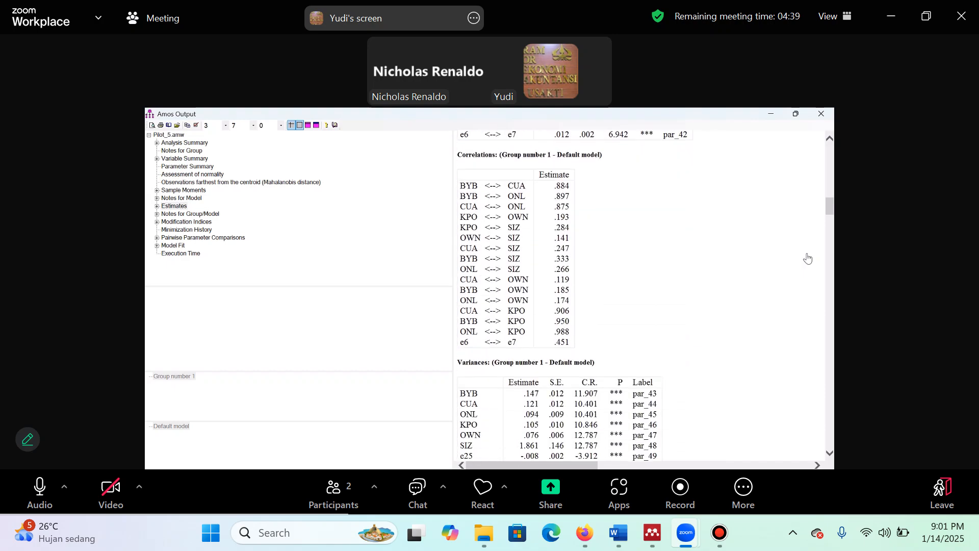
{"action": "scroll", "coordinate": [808, 259], "scroll_direction": "down", "scroll_amount": 3}
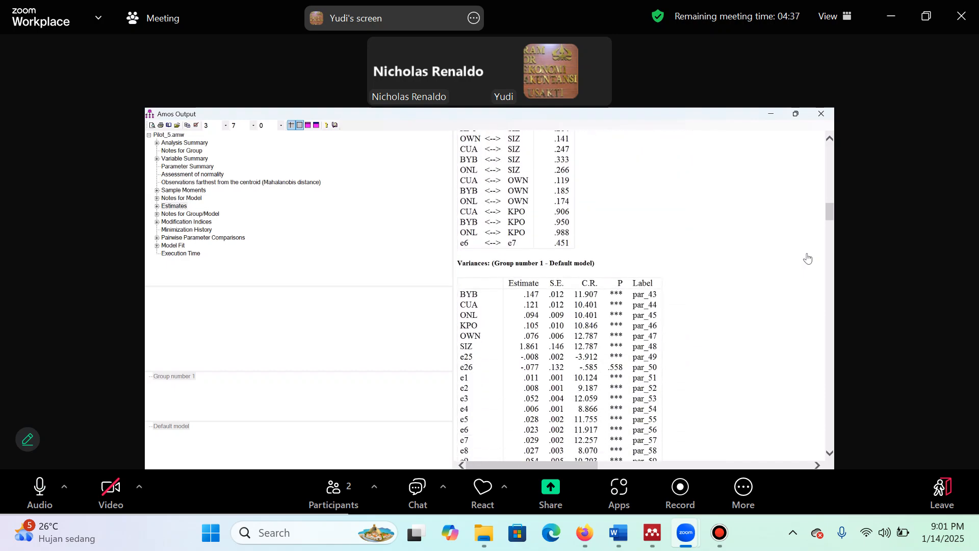
{"action": "scroll", "coordinate": [808, 259], "scroll_direction": "down", "scroll_amount": 13}
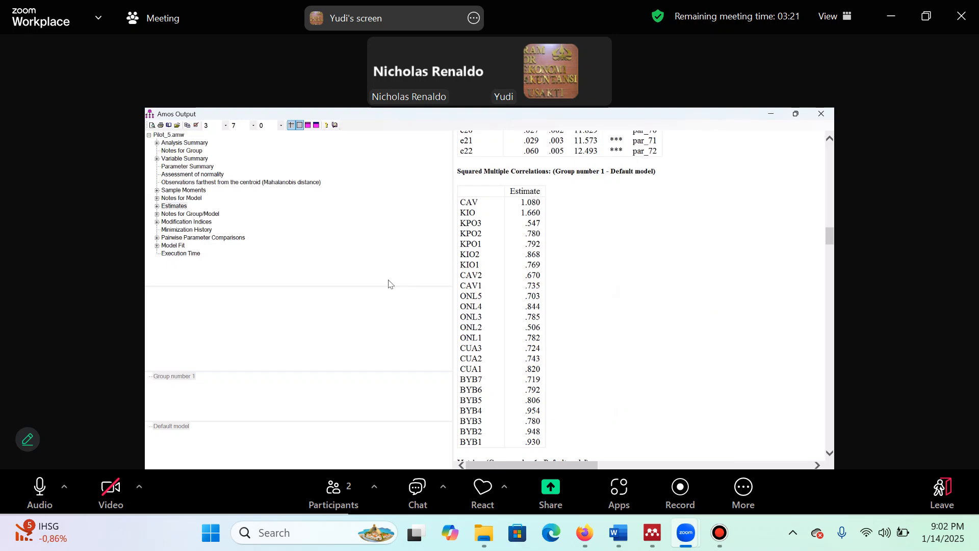
Expand the Matrices within Pilot_5's Estimates and view the Standardized Indirect Effects
{"action": "left_click", "coordinate": [157, 207]}
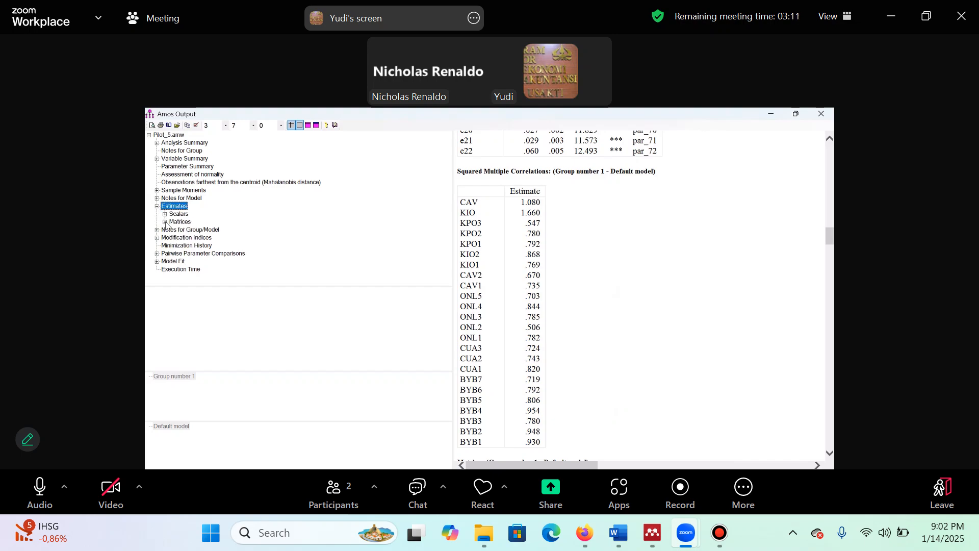
{"action": "left_click", "coordinate": [166, 223]}
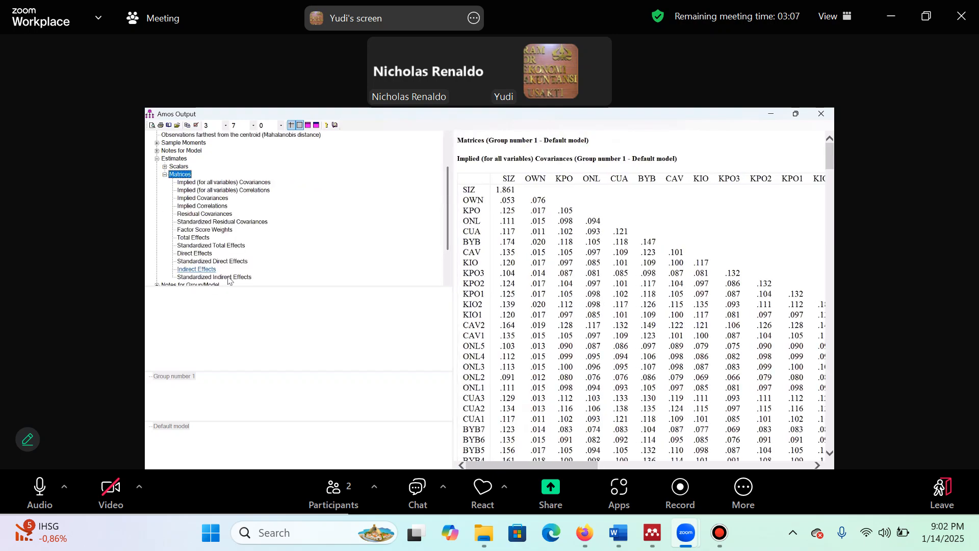
{"action": "left_click", "coordinate": [229, 278]}
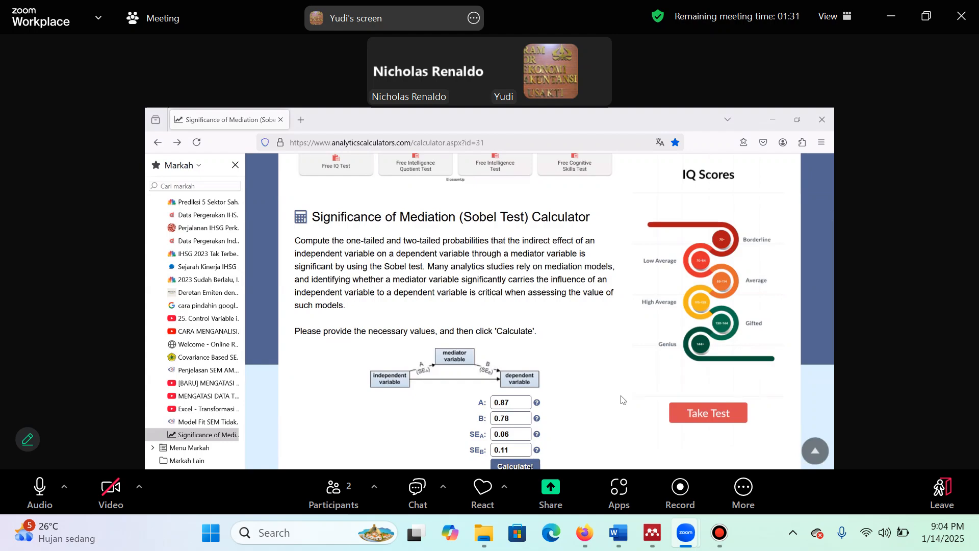
Calculate the Sobel test in the browser's Significance of Mediation calculator with A 0.87, B 0.78, SEA 0.06 and SEB 0.11
{"action": "scroll", "coordinate": [621, 399], "scroll_direction": "down", "scroll_amount": 2}
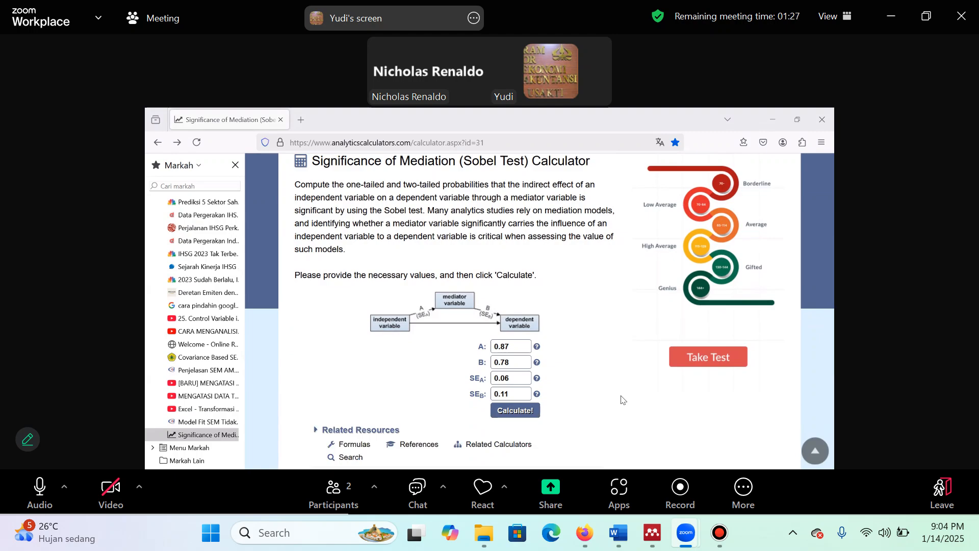
{"action": "scroll", "coordinate": [621, 400], "scroll_direction": "down", "scroll_amount": 2}
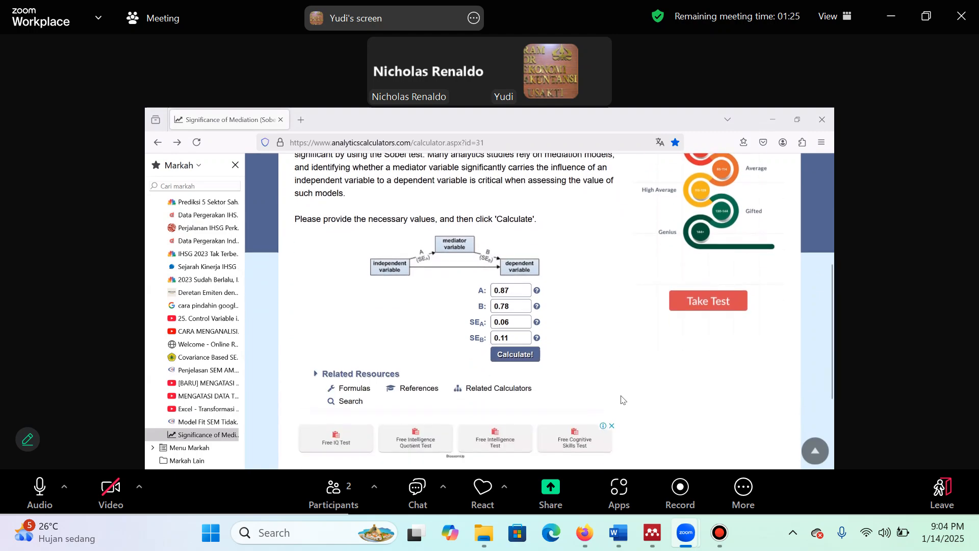
{"action": "scroll", "coordinate": [622, 399], "scroll_direction": "up", "scroll_amount": 2}
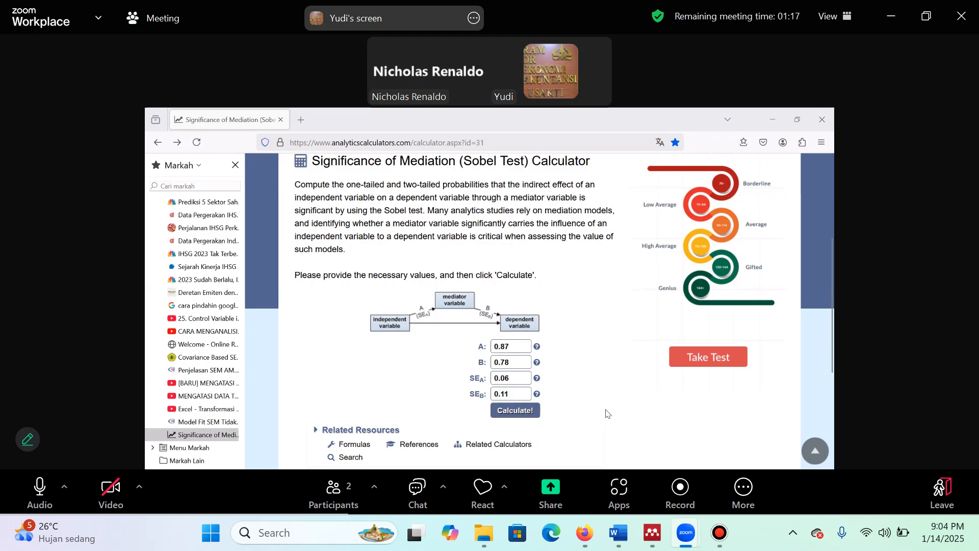
{"action": "key", "text": "Return"}
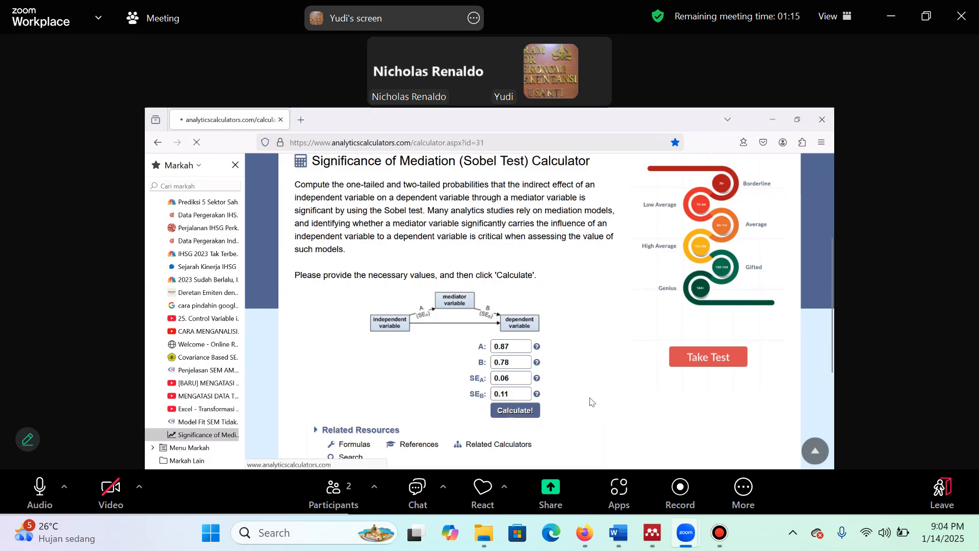